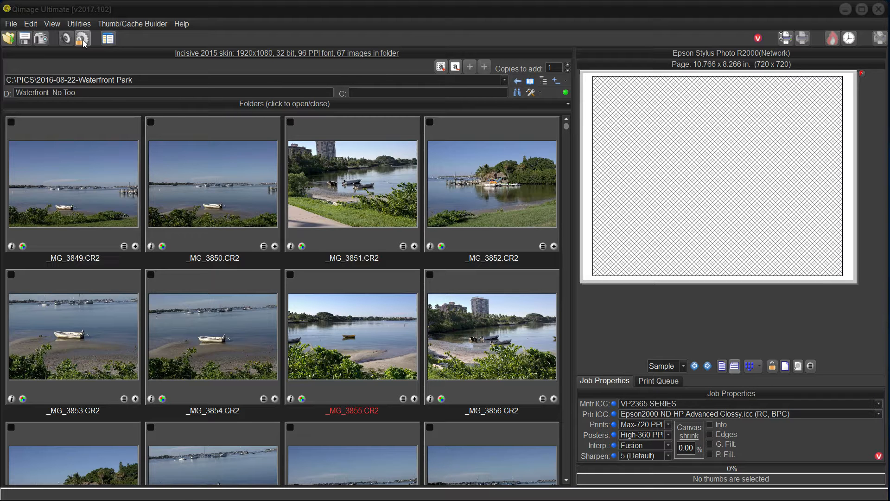
Unlock the startup settings, and lock them again using the current settings.
left_click(82, 40)
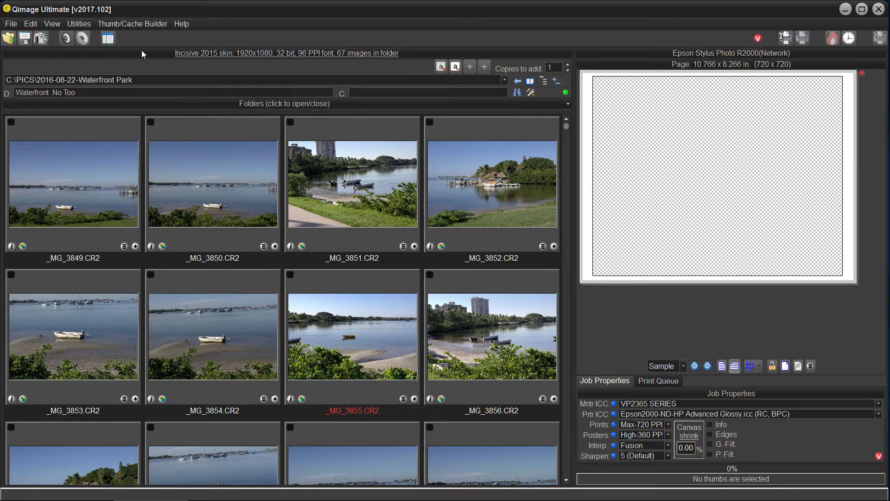
left_click(82, 39)
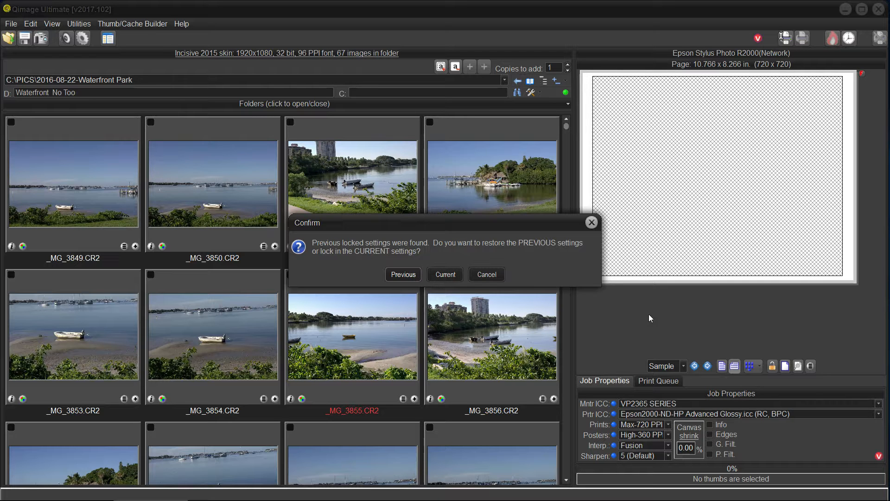
left_click(446, 275)
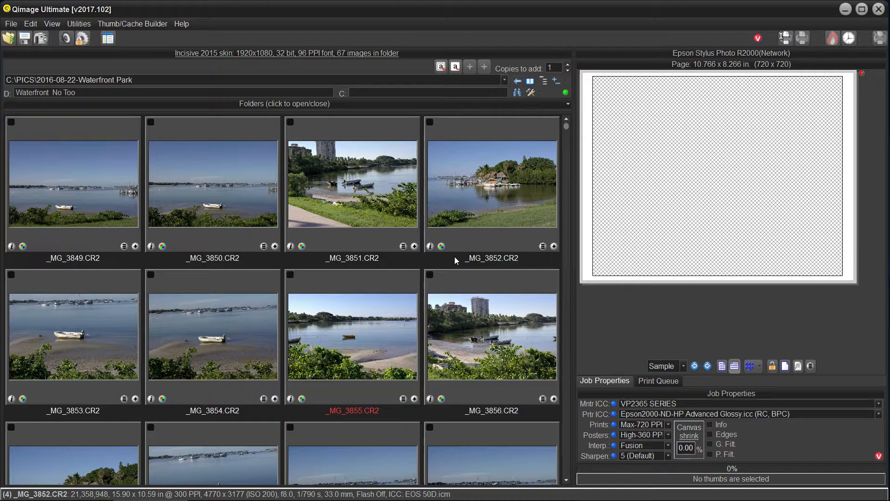
Add _MG_3852.CR2 to the print page and recall the printer setup Epson Ultra Matte-V- 8x10.prt.
left_click(543, 251)
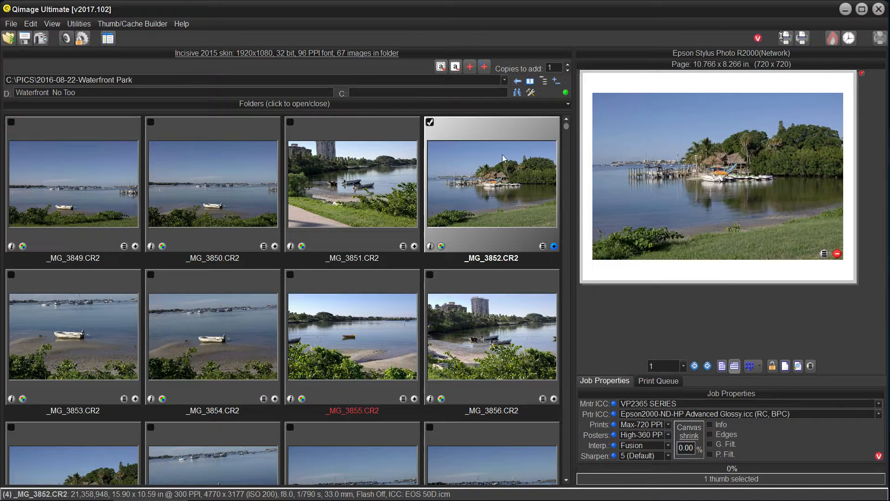
left_click(11, 45)
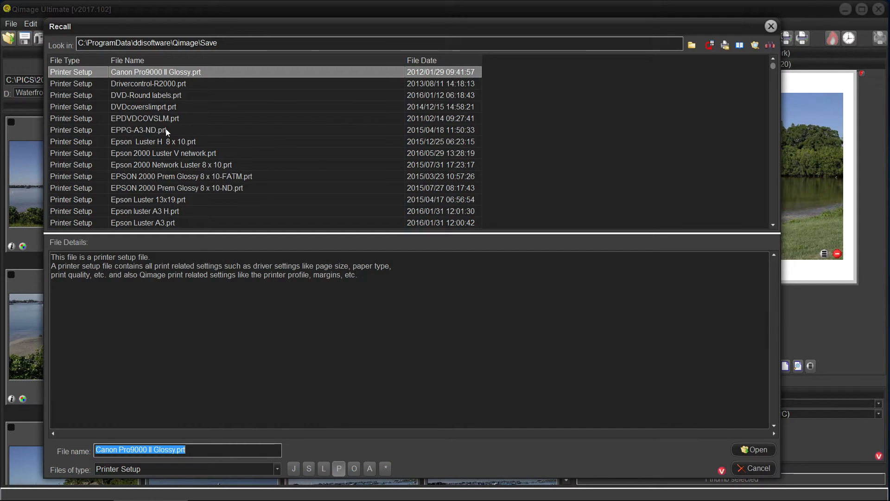
key("Down")
key("Down")
key("Down")
key("Down")
key("Down")
key("Down")
key("Down")
key("Down")
key("Down")
key("Down")
key("Down")
key("Down")
key("Down")
key("Down")
key("Down")
key("Down")
key("Down")
key("Down")
key("Down")
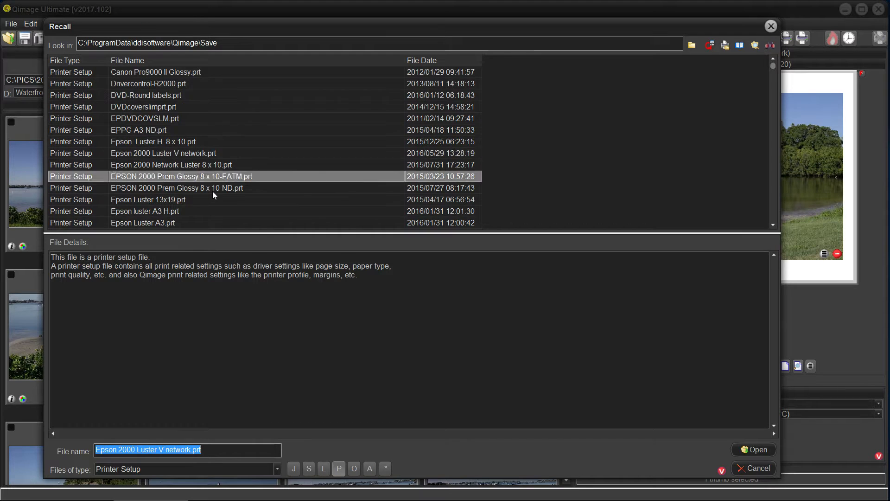
key("Down")
key("Down")
key("Down")
key("Down")
key("Down")
key("Down")
key("Down")
key("Down")
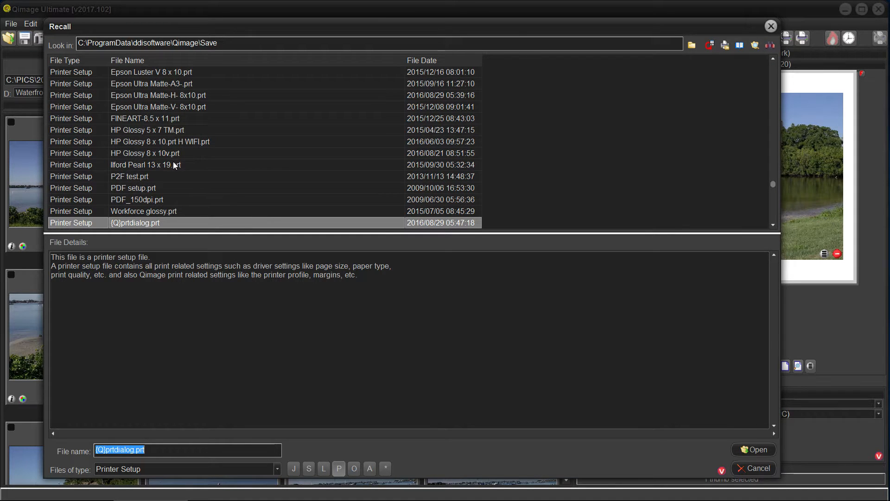
left_click(181, 105)
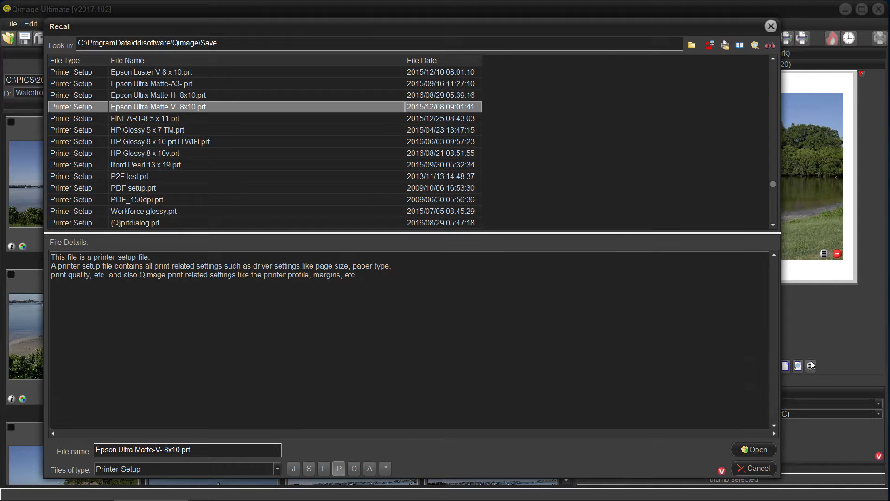
left_click(765, 449)
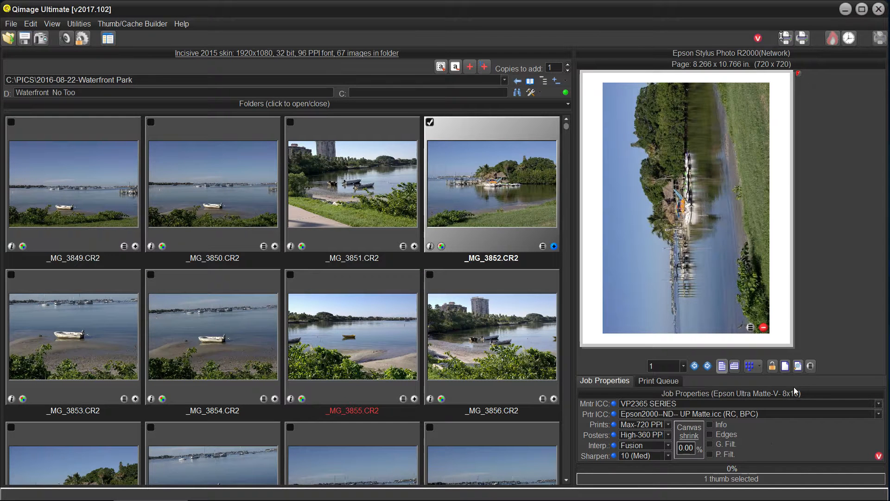
Switch the page to landscape orientation and check the Epson Stylus Photo R2000 driver properties without changing them.
left_click(734, 366)
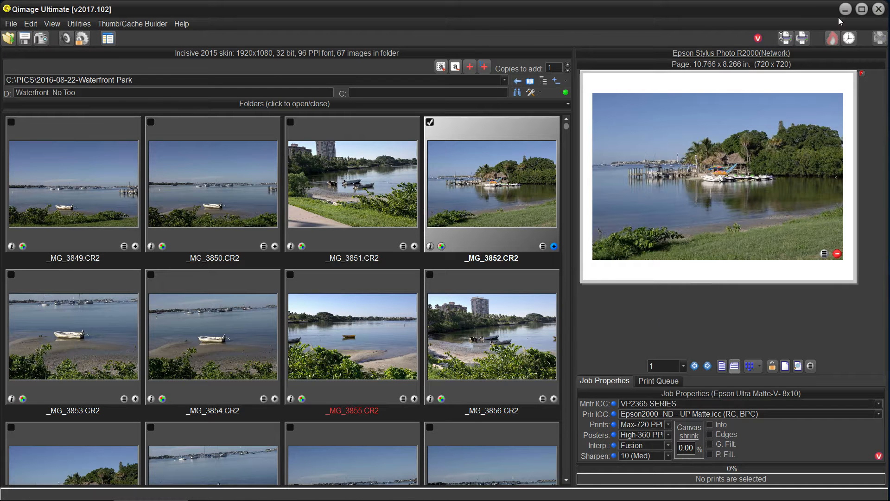
left_click(785, 39)
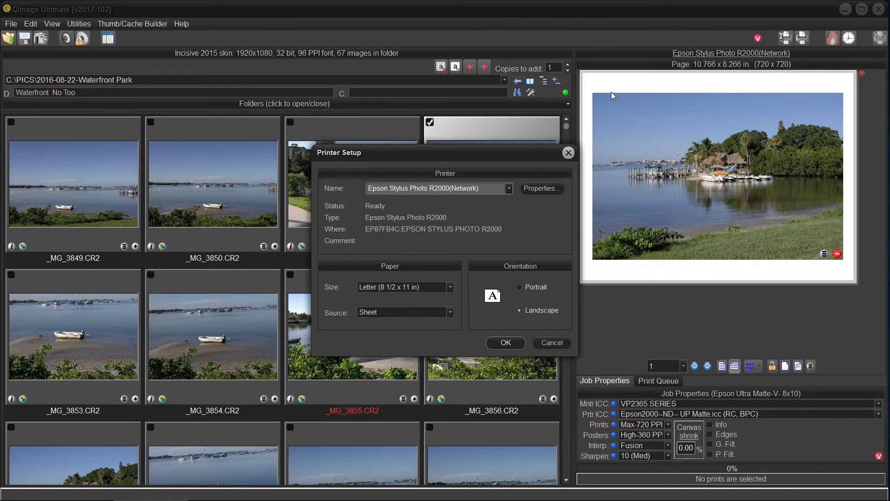
left_click(540, 188)
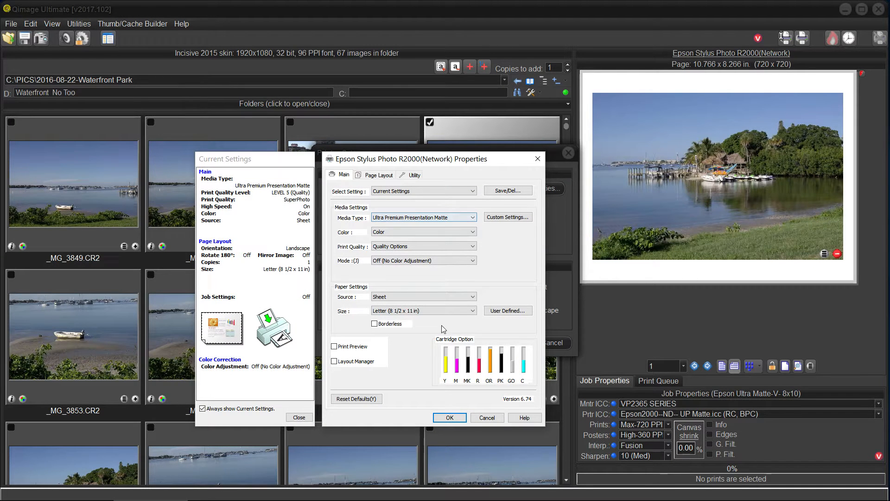
left_click(487, 417)
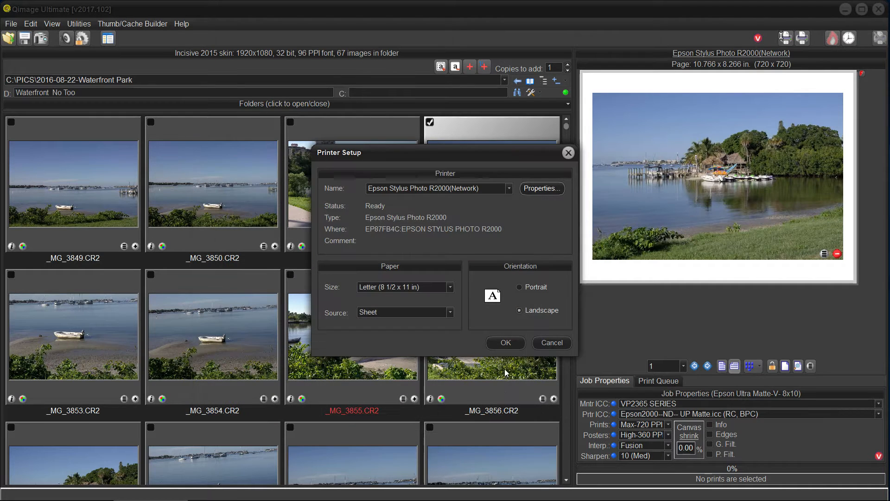
left_click(548, 344)
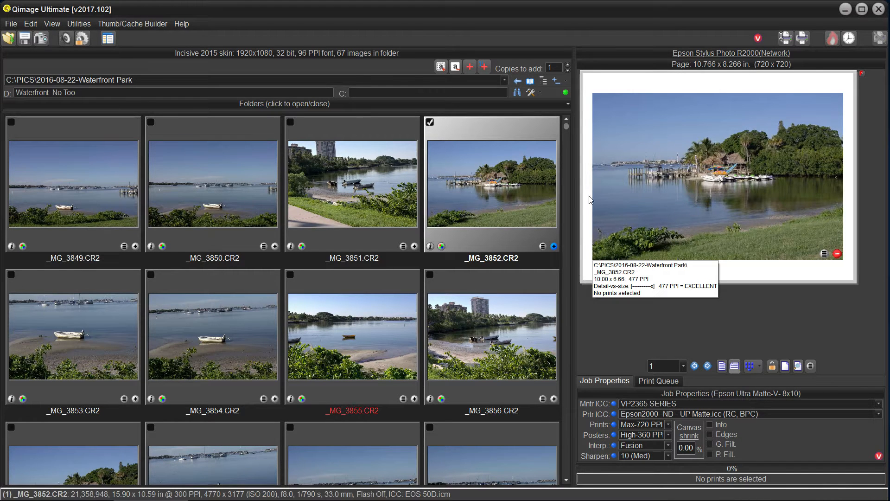
Unlock the startup settings, and close and restart Qimage Ultimate.
left_click(82, 39)
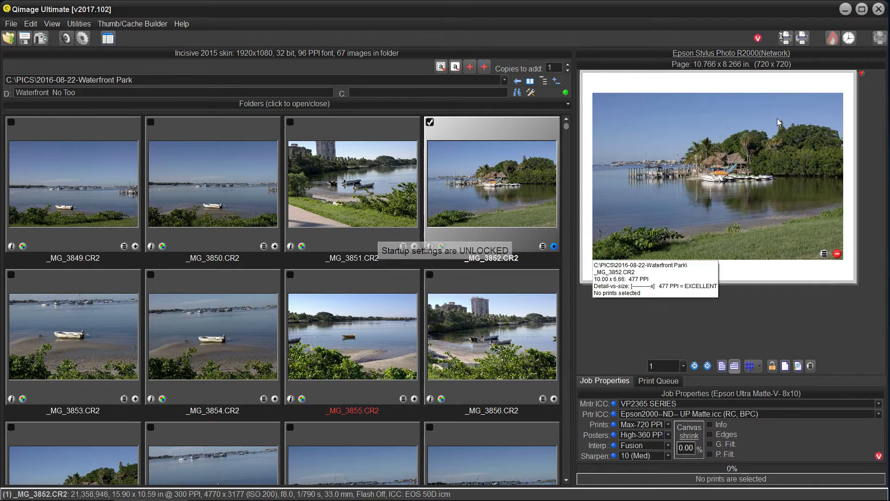
left_click(874, 8)
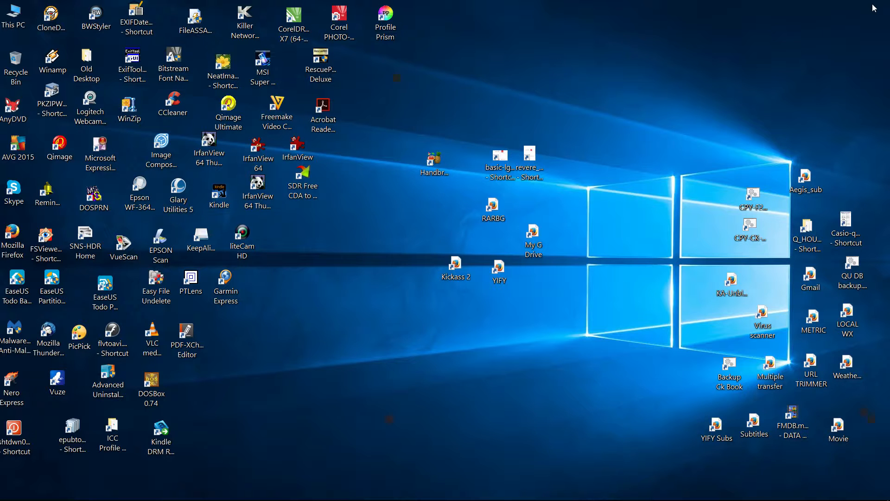
mouse_move(211, 496)
left_click(125, 492)
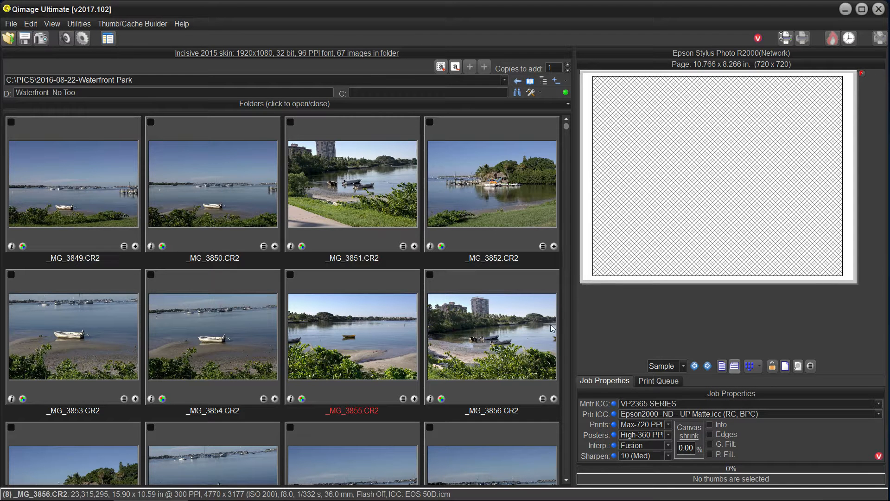
Bring up the choice between restoring the previous and locking the current startup settings, and cancel it.
left_click(83, 38)
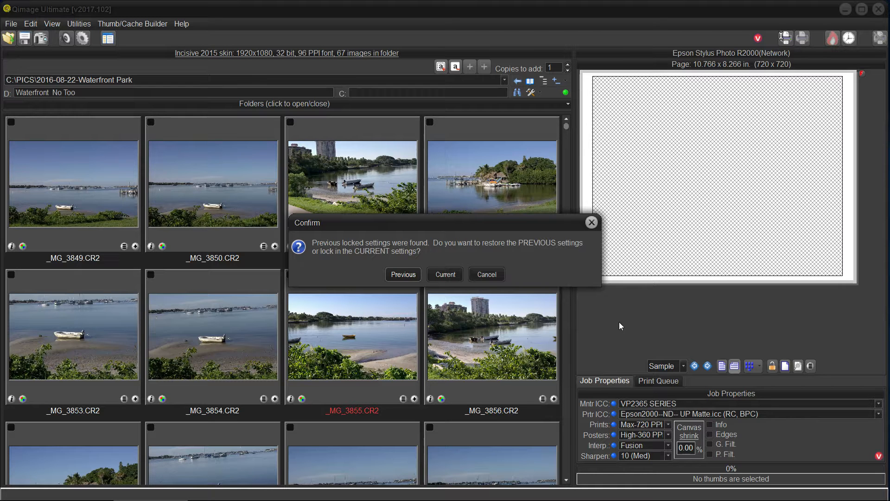
left_click(491, 274)
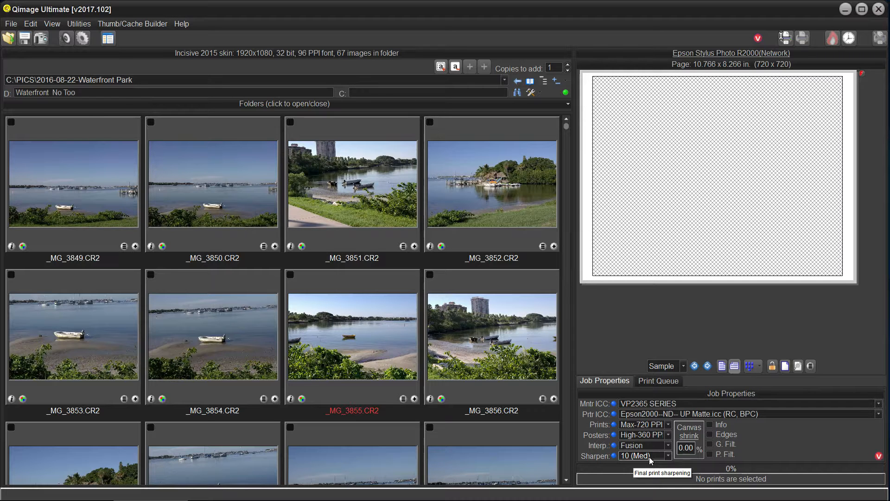
Examine the final print sharpening options in the interpolation settings and in the list of sharpening levels.
left_click(615, 456)
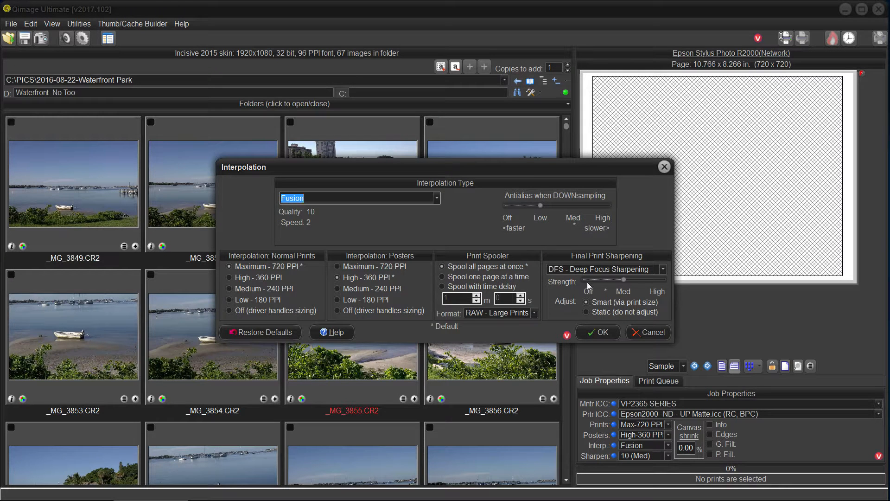
left_click(666, 166)
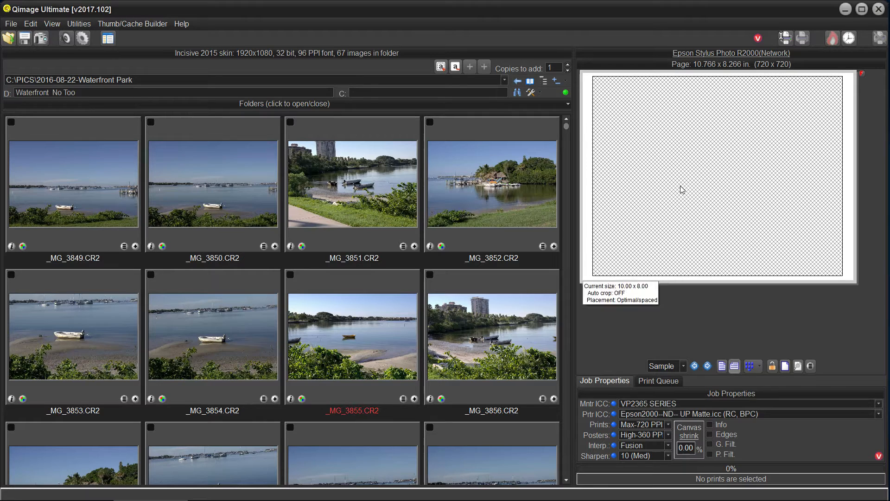
left_click(668, 456)
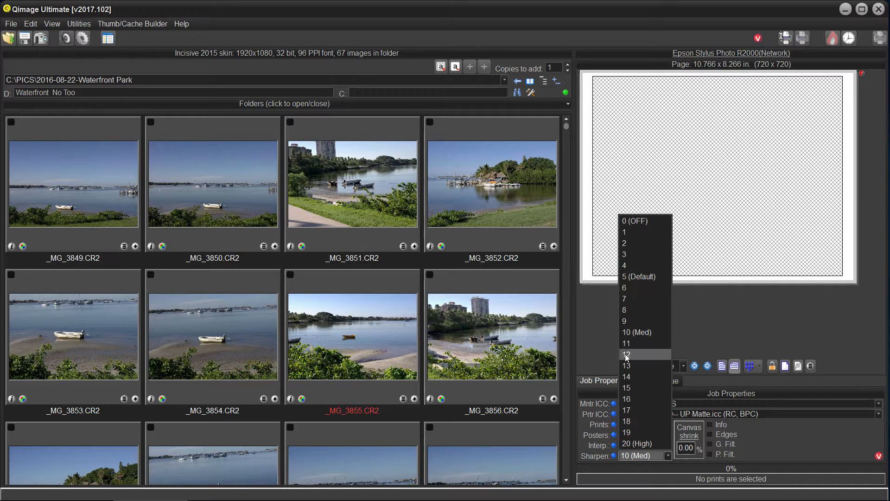
left_click(657, 457)
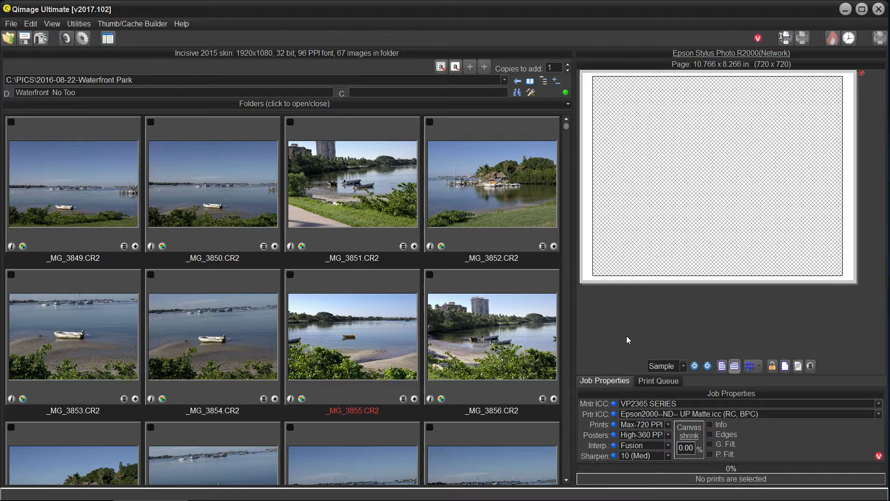
Recall the entire saved job !!!ROUND DVD.job and place _MG_3864.CR2 in the upper frame of its template.
left_click(8, 38)
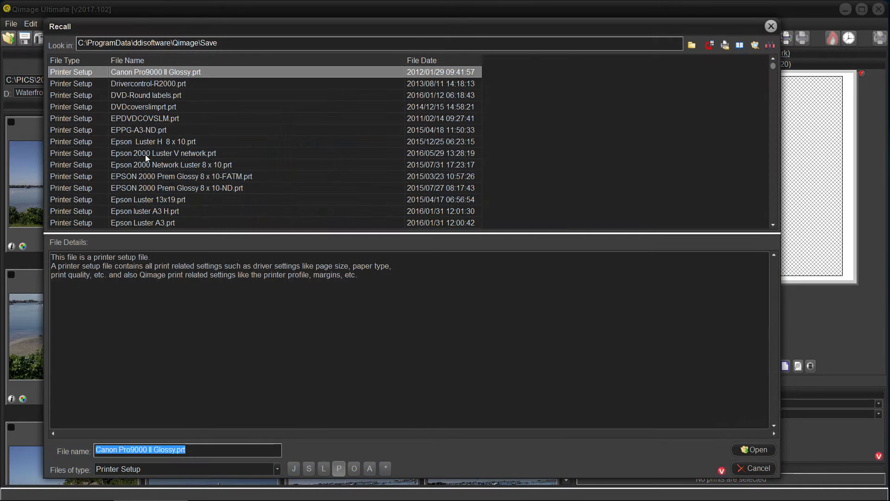
left_click(295, 470)
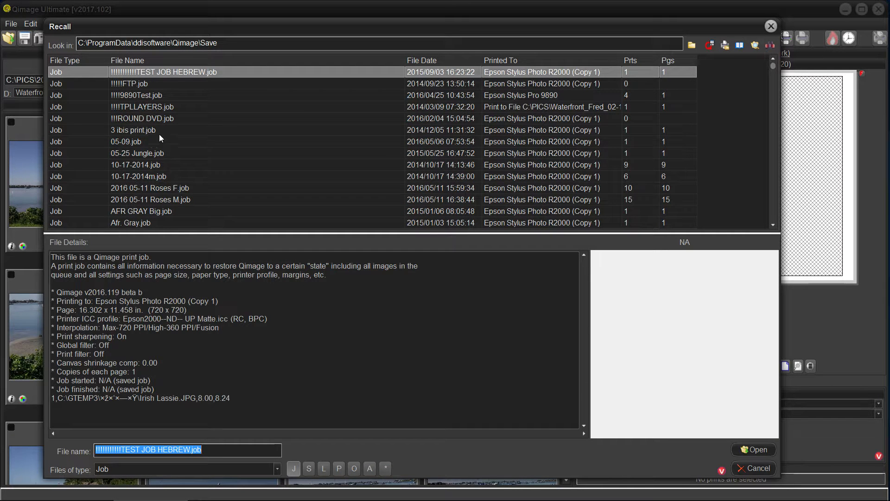
double_click(154, 118)
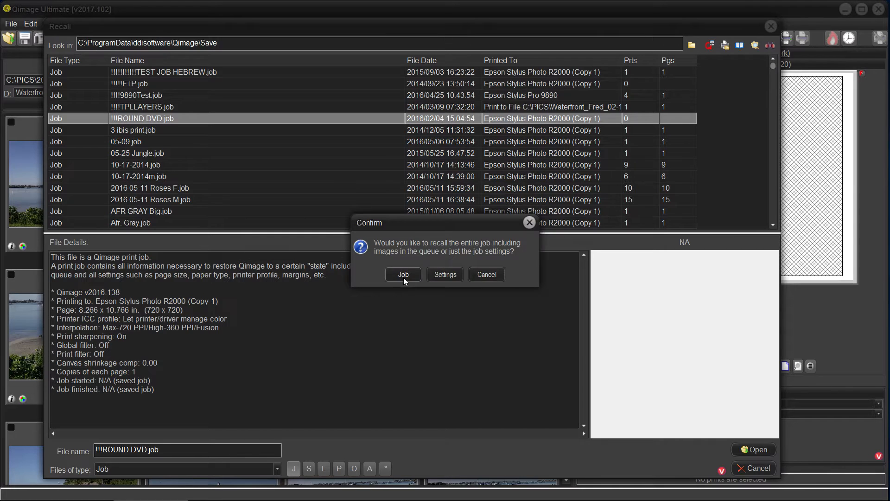
left_click(404, 274)
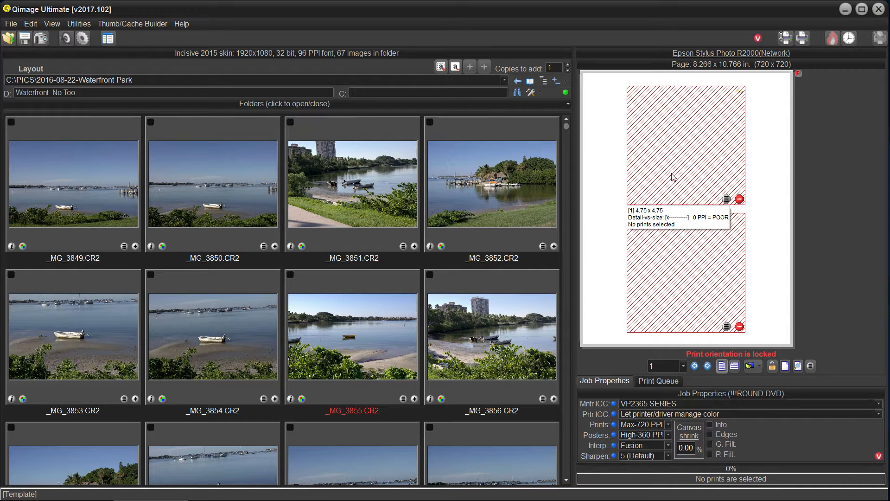
scroll(480, 342, "down", 3)
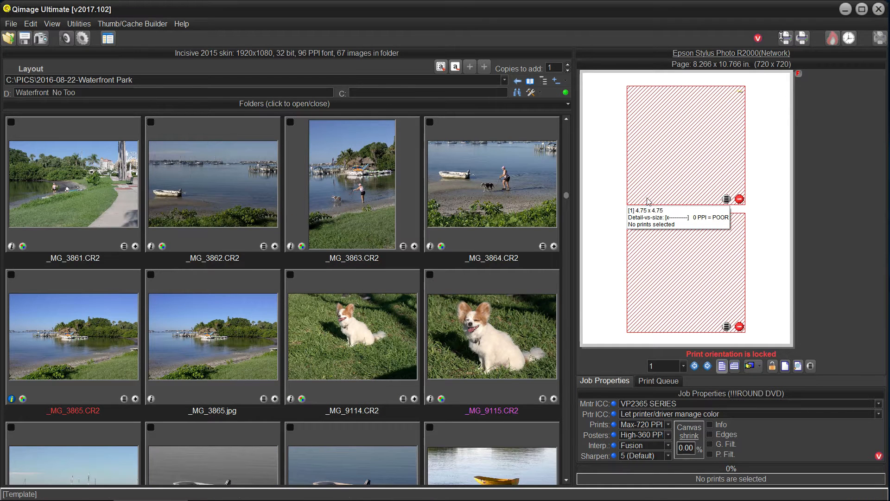
left_click(554, 245)
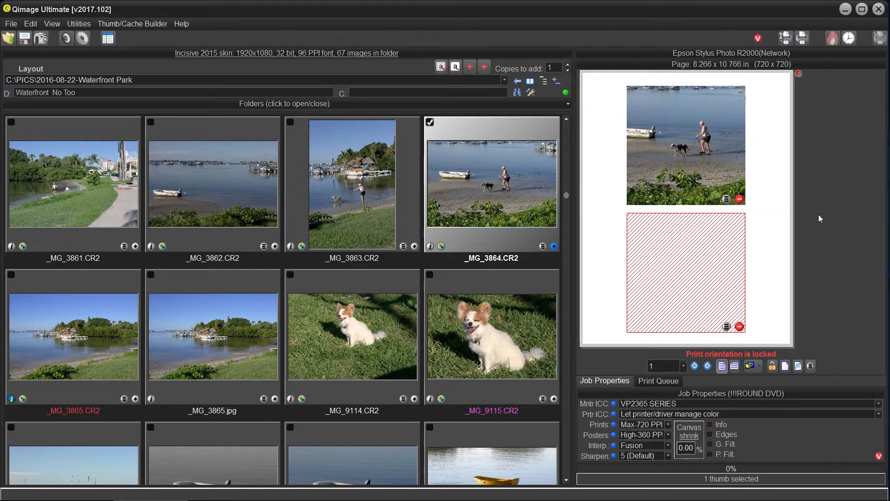
Add the floating text "3558" over the _MG_3864.CR2 print in the full page editor, linked to the selected print, and keep the page edits.
left_click(806, 214)
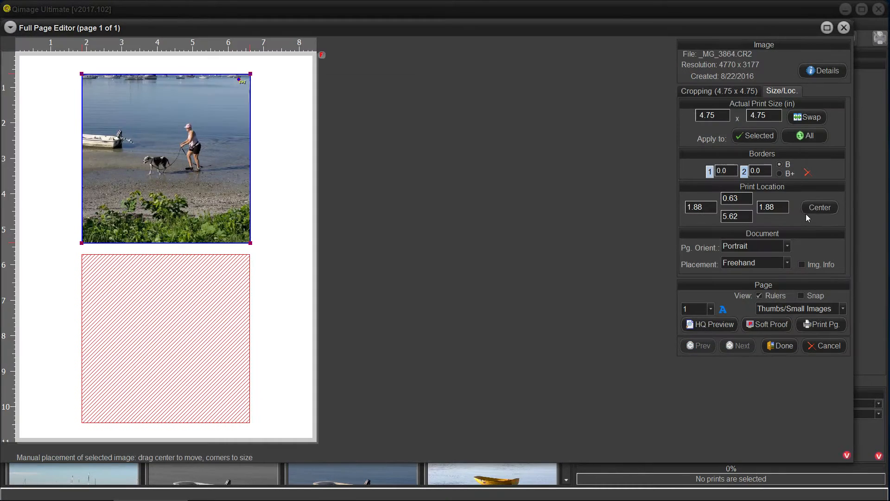
right_click(171, 180)
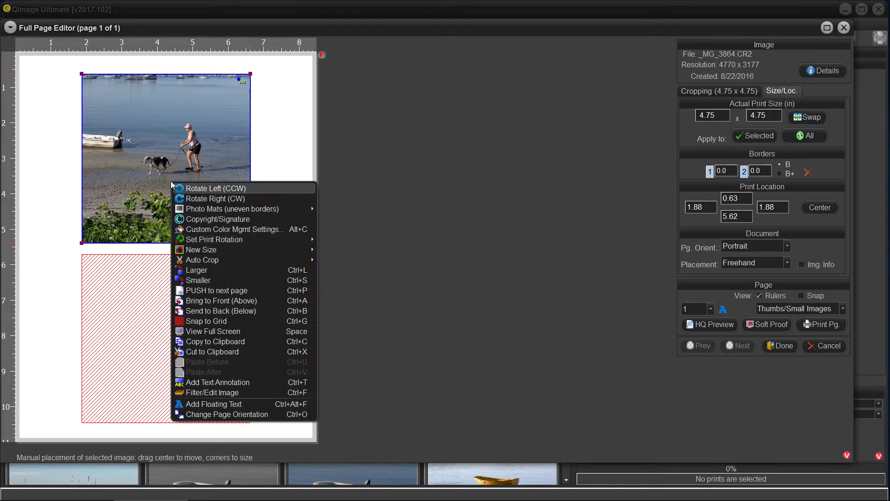
left_click(195, 404)
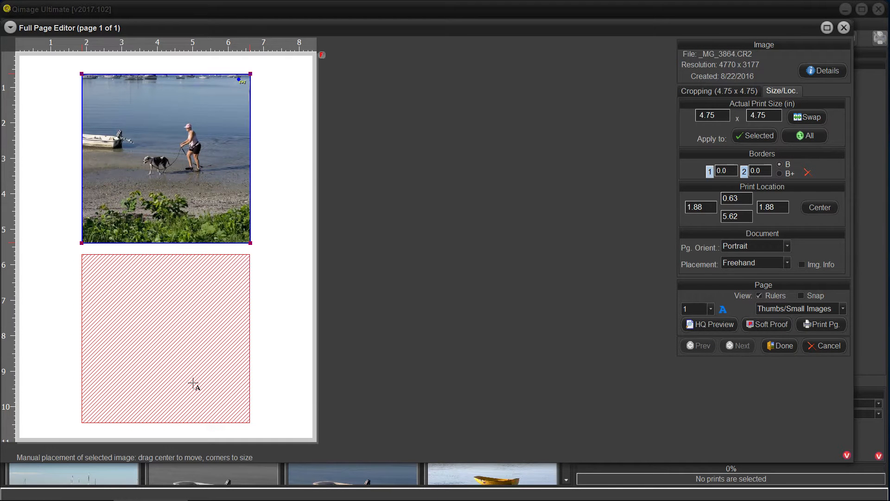
left_click(178, 159)
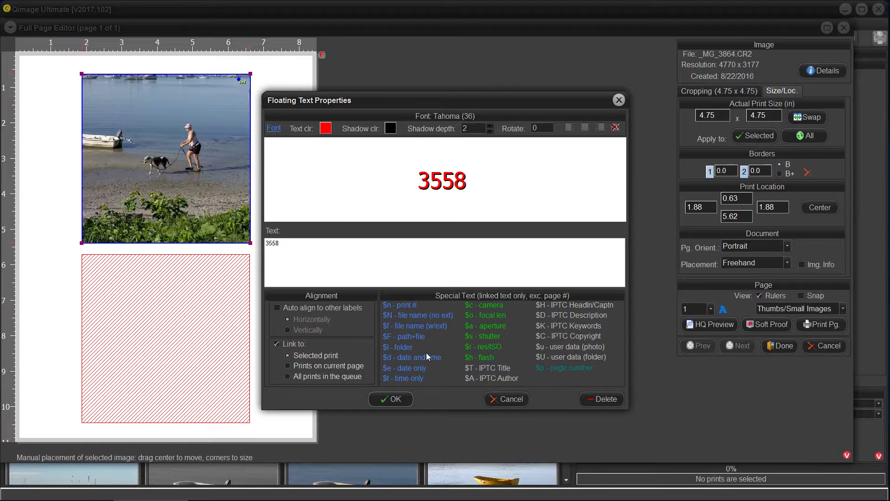
left_click(395, 400)
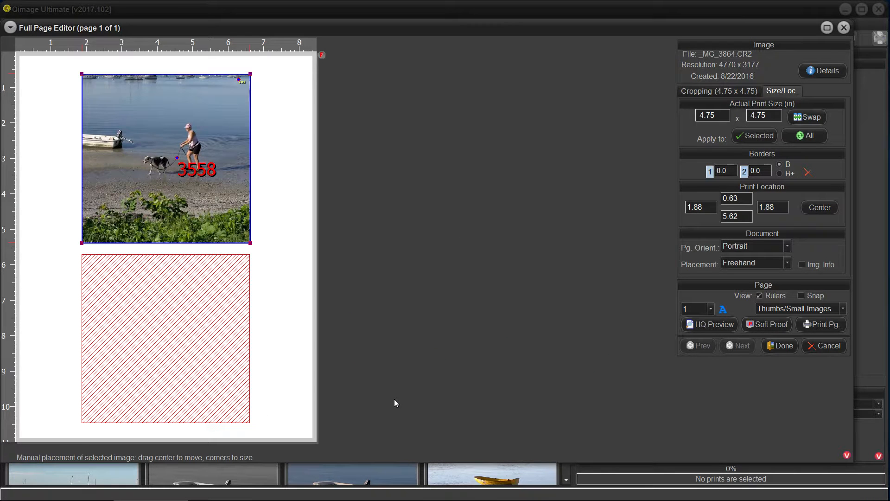
left_click(781, 347)
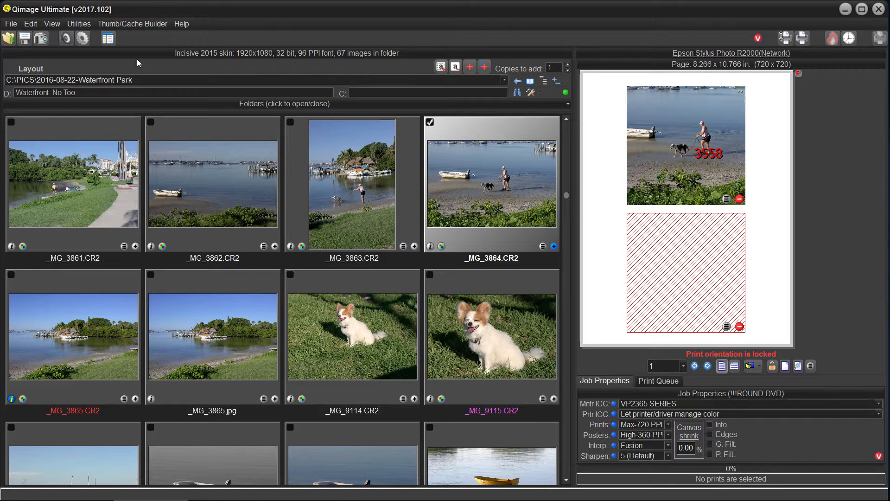
Restore the previous locked startup settings and close Qimage Ultimate.
left_click(82, 39)
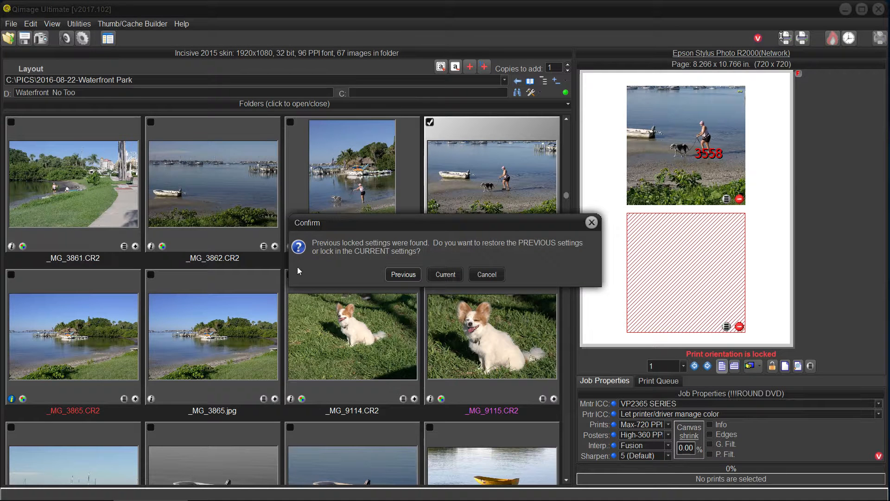
left_click(403, 274)
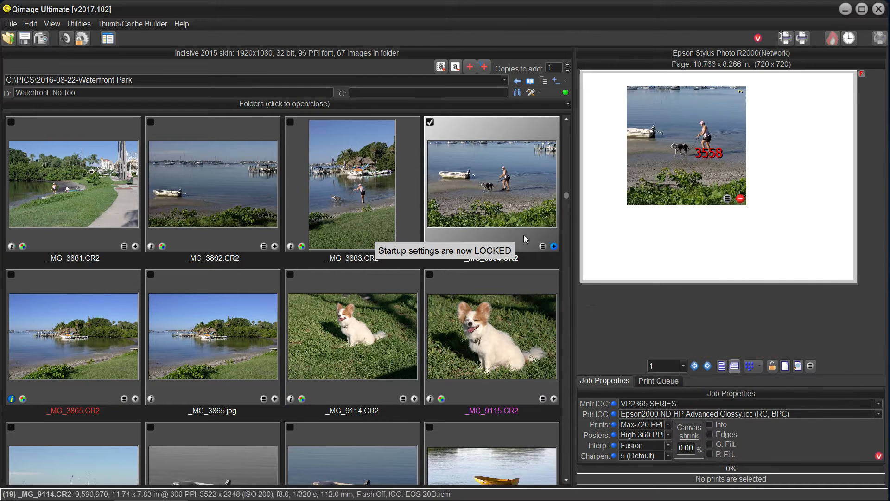
left_click(879, 9)
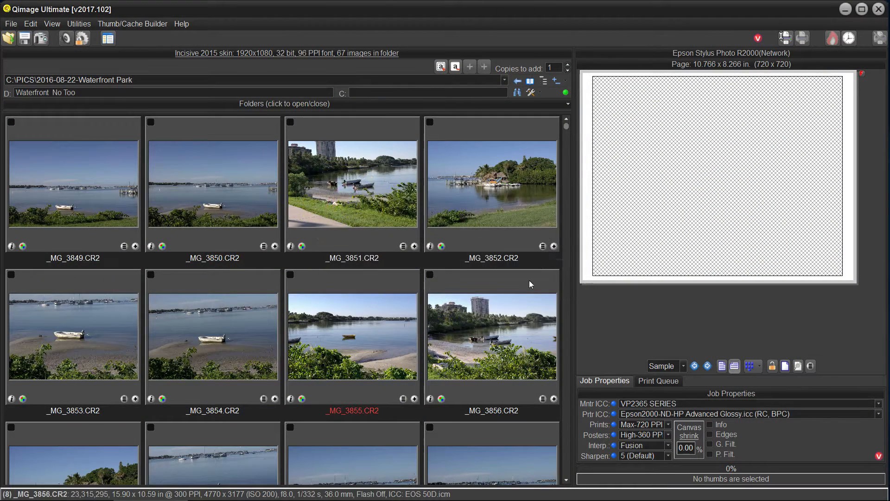
Place _MG_3852.CR2 on the page and check the default floating text properties in the full page editor without adding any text.
left_click(555, 247)
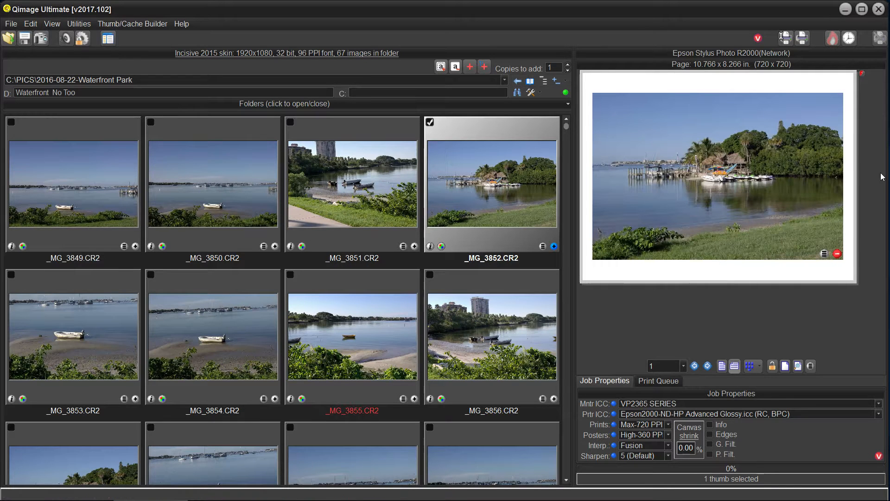
left_click(786, 37)
right_click(220, 191)
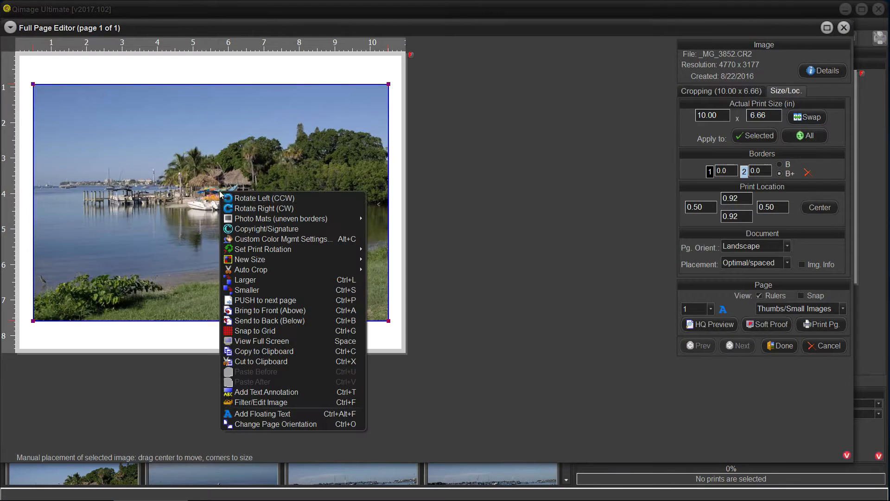
left_click(239, 414)
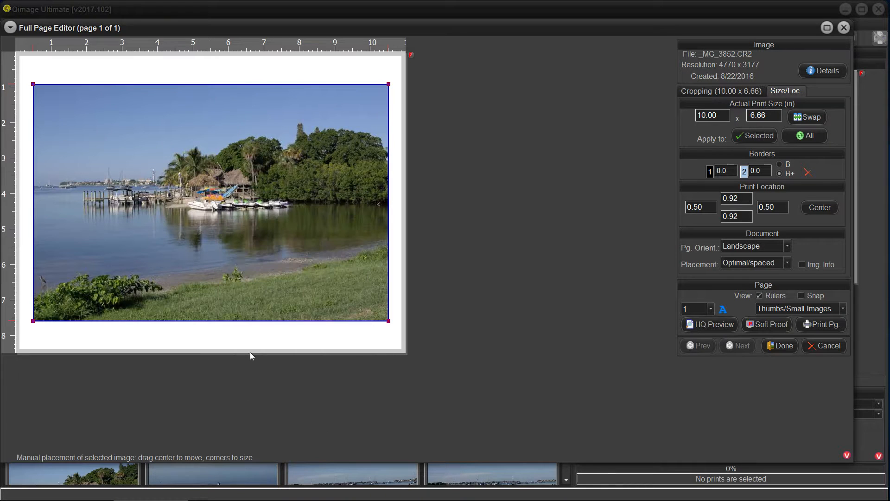
left_click(240, 258)
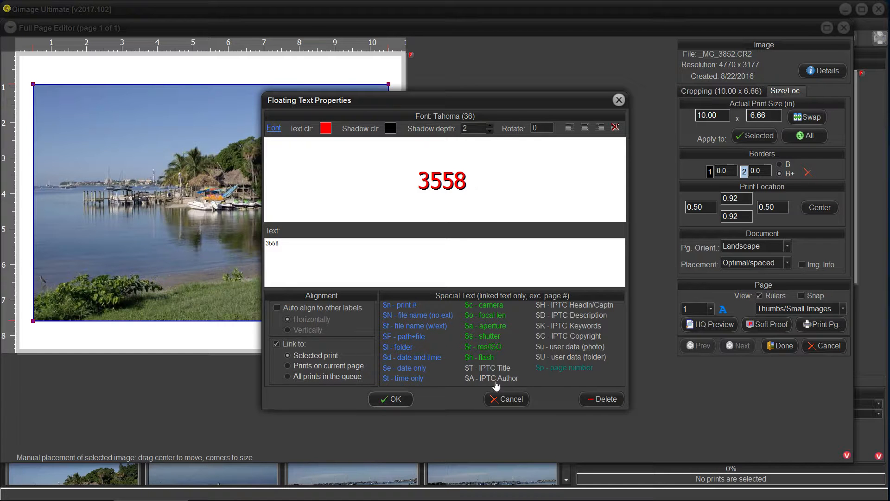
left_click(498, 399)
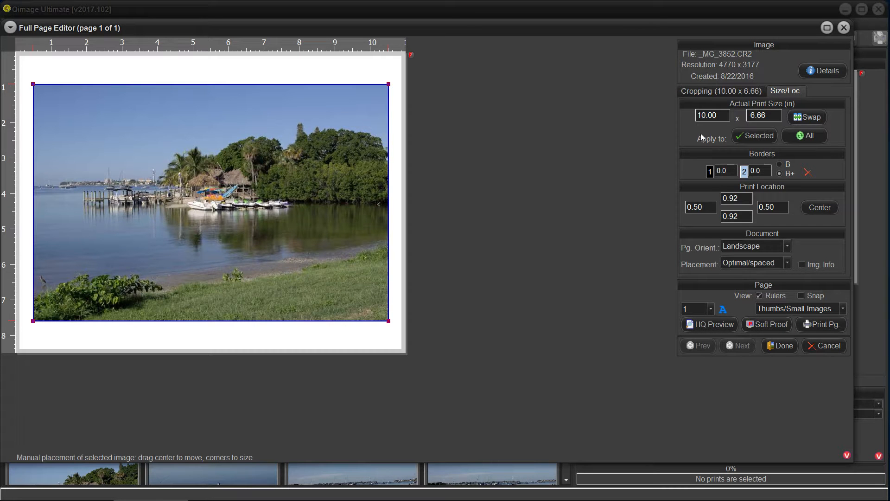
left_click(794, 349)
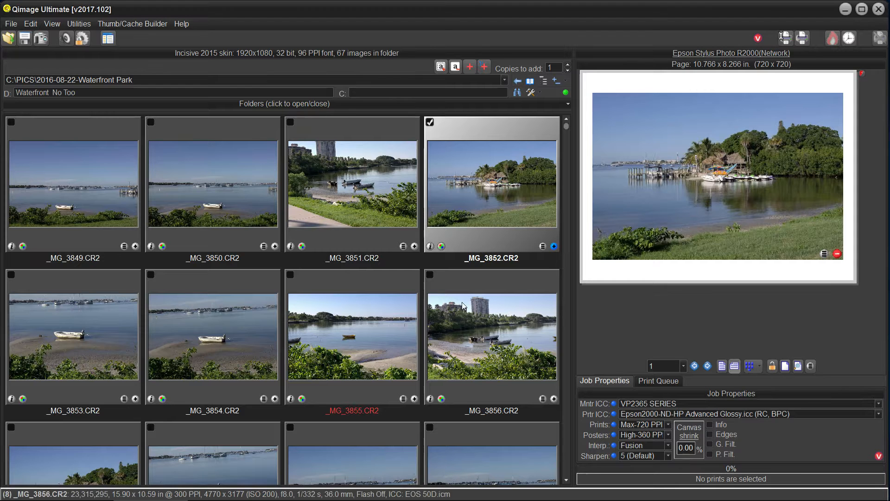
Unlock the startup settings and choose Optimal/spaced print placement.
left_click(81, 41)
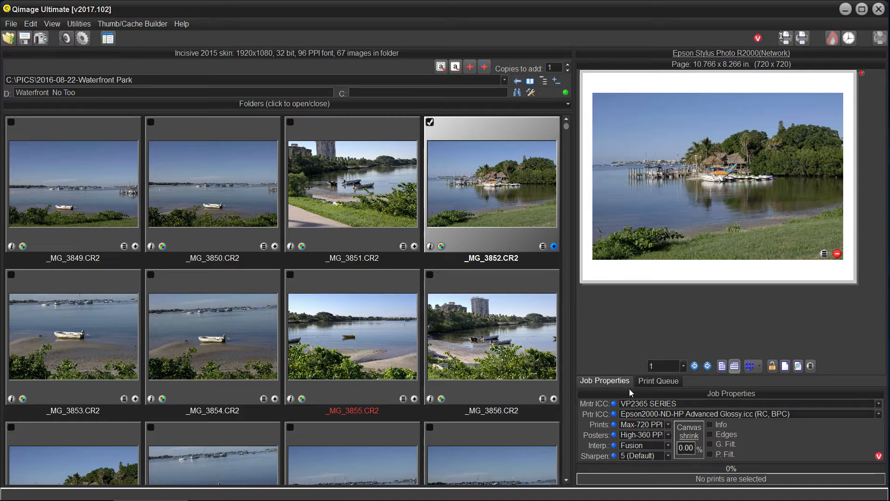
left_click(753, 369)
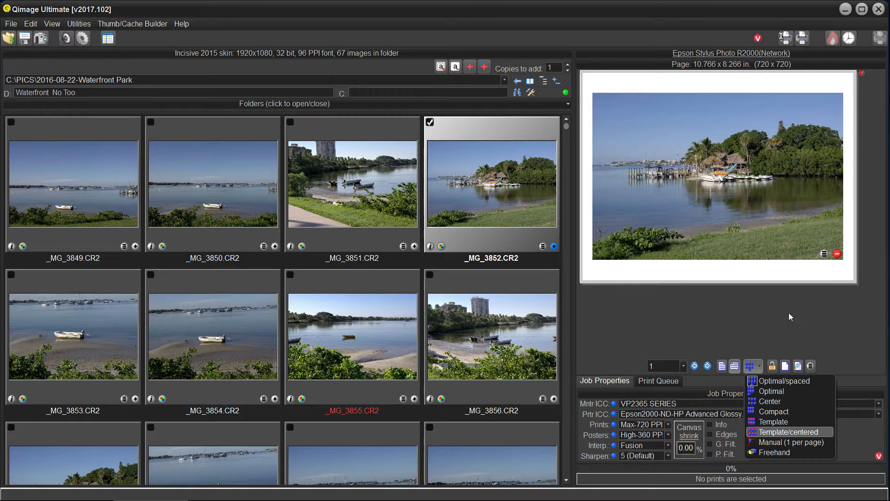
left_click(777, 381)
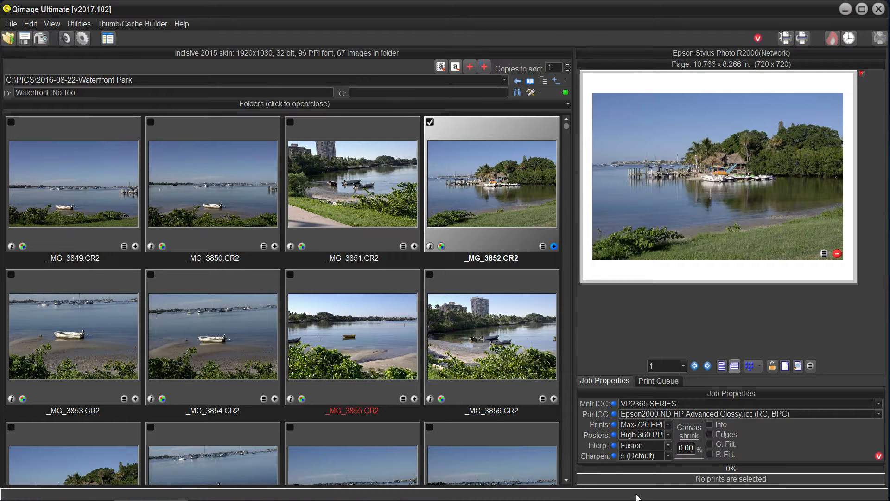
Add the floating text "3559" over the _MG_3852.CR2 print in the full page editor, linked to the selected print, and keep the page edits.
left_click(863, 169)
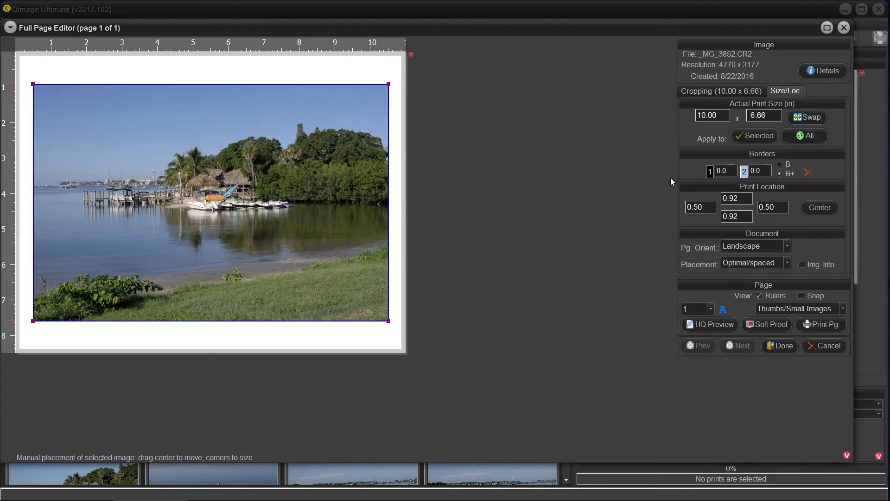
right_click(227, 222)
left_click(260, 445)
left_click(276, 228)
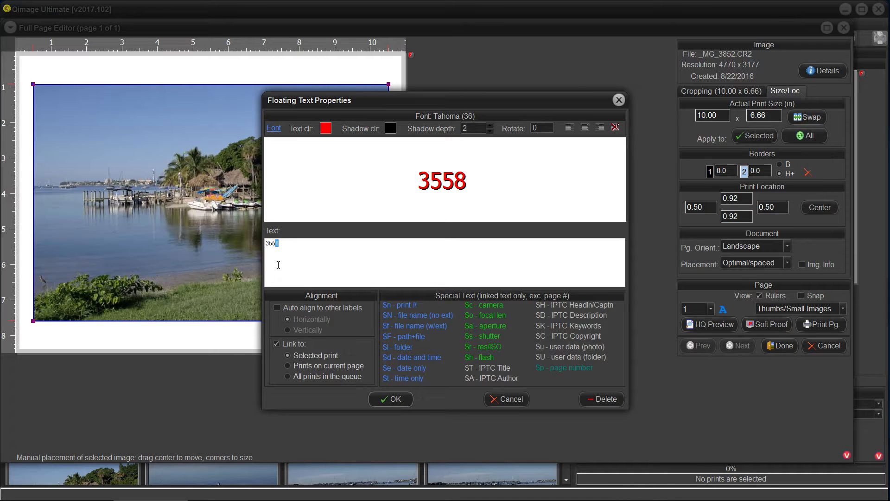
type("9")
left_click(383, 400)
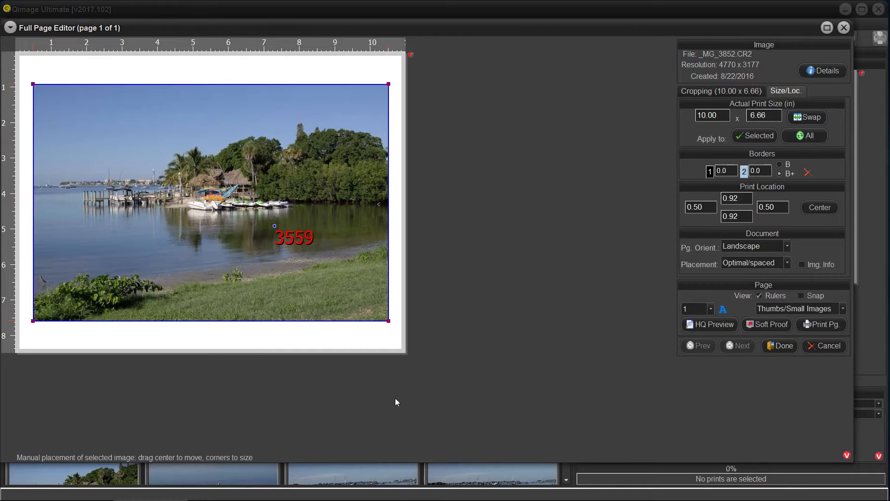
left_click(781, 346)
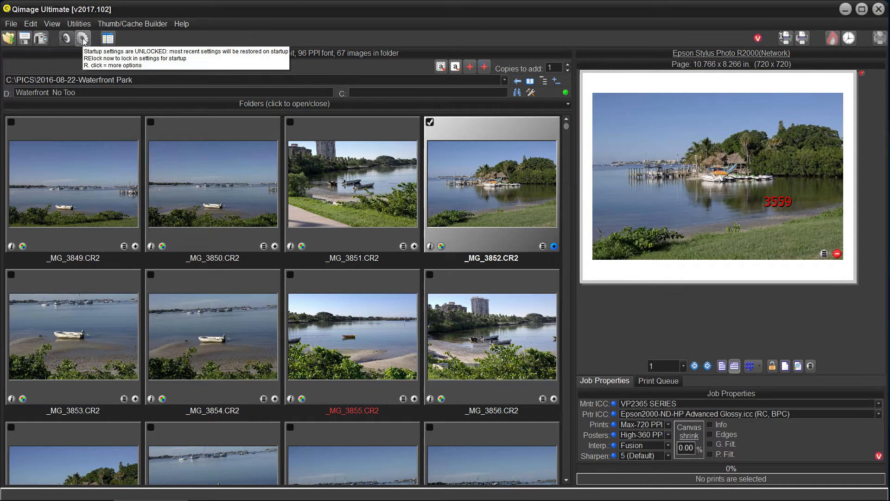
Lock in the current settings as startup settings, and unlock them again.
left_click(82, 39)
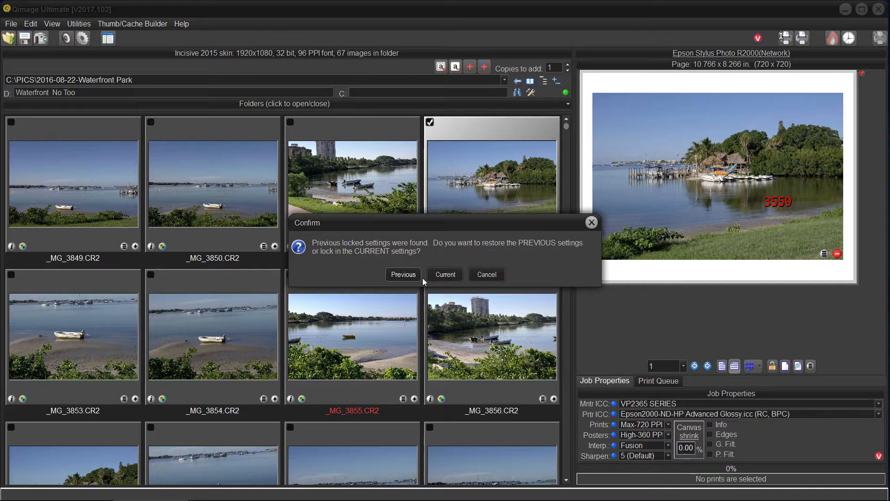
left_click(449, 275)
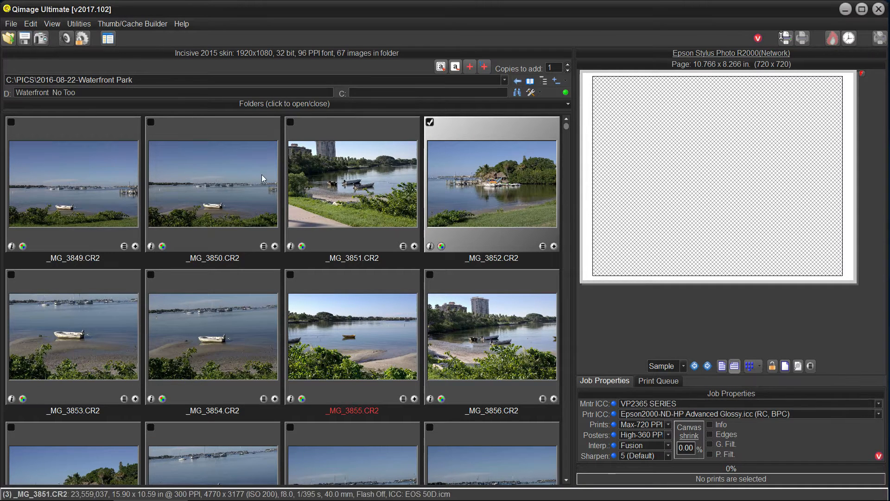
left_click(82, 38)
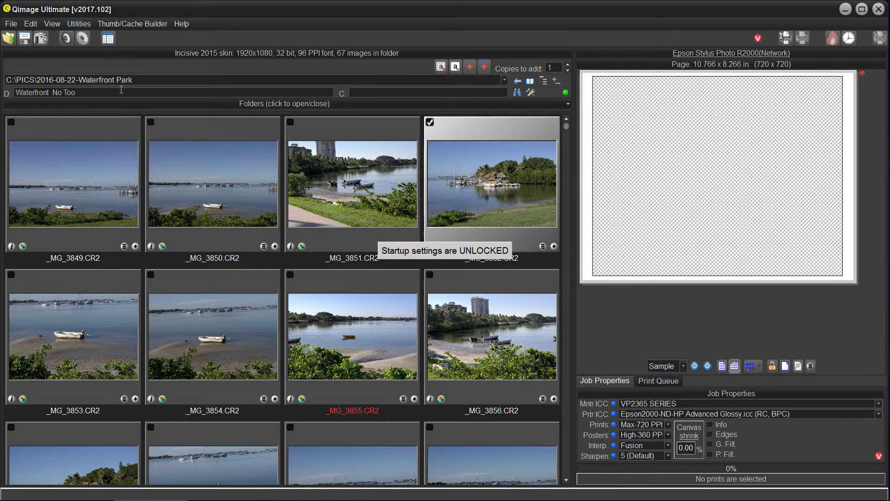
Set the print placement to Compact and add _MG_3852.CR2 to the page as a 4.00 x 6.00 print.
left_click(759, 368)
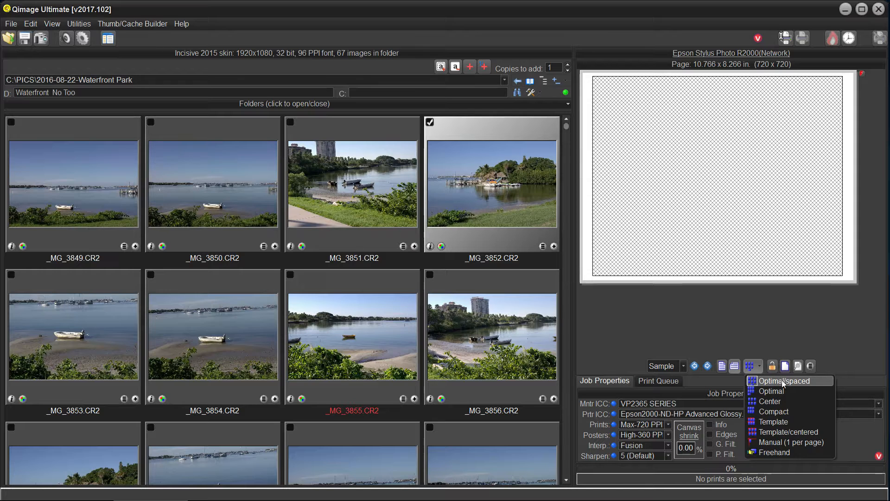
left_click(786, 411)
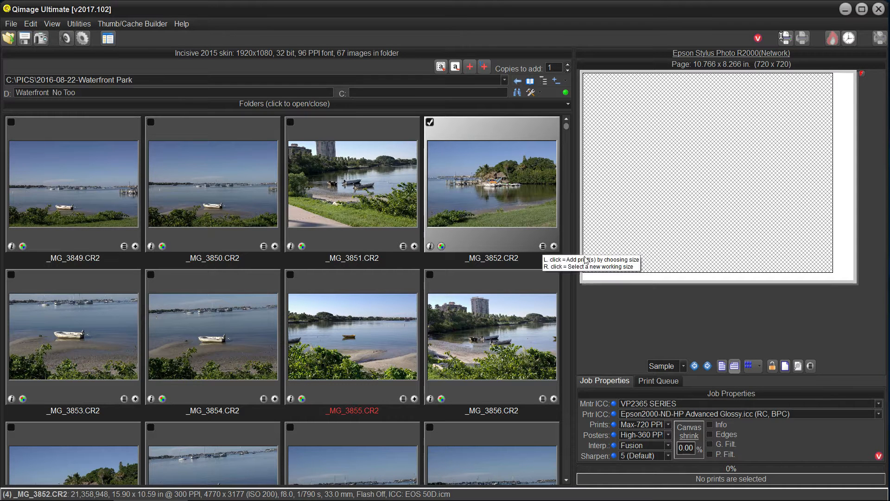
left_click(544, 247)
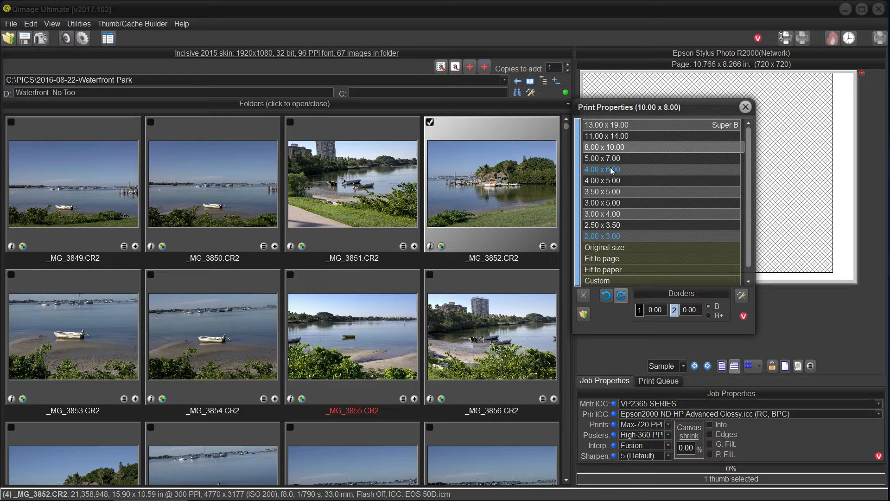
left_click(610, 167)
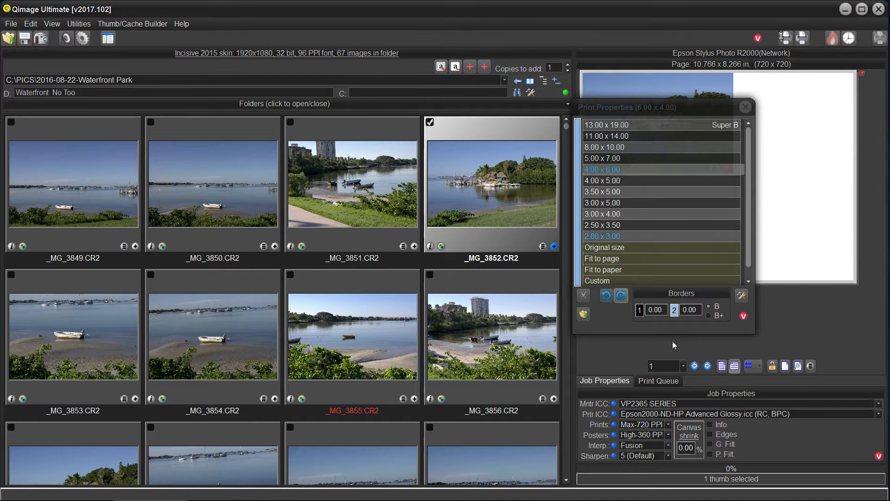
left_click(745, 108)
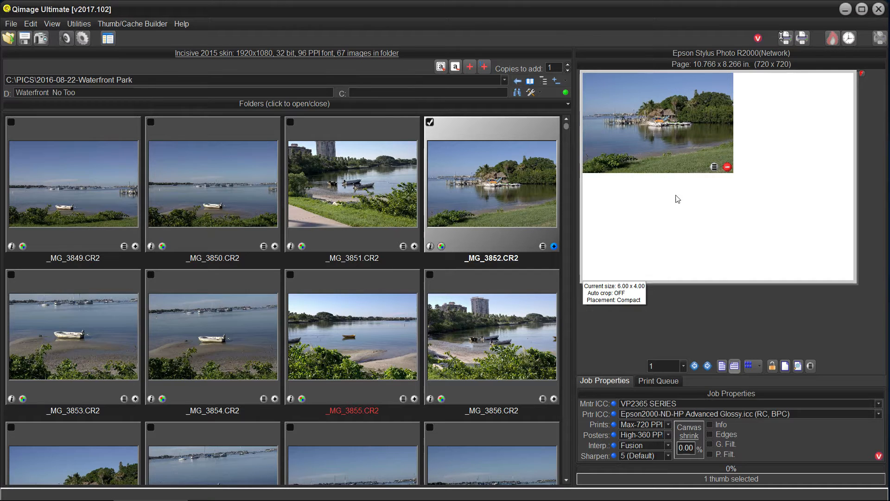
Lock in the current startup settings and restart Qimage Ultimate.
mouse_move(643, 157)
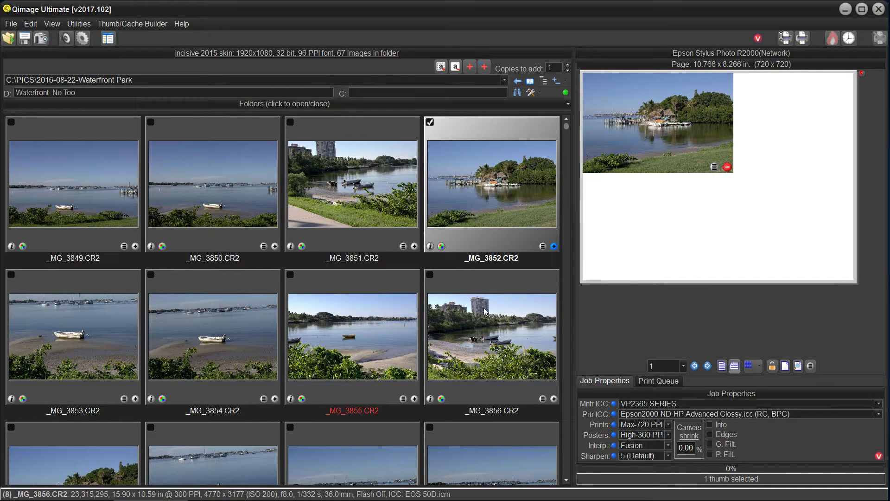
left_click(80, 40)
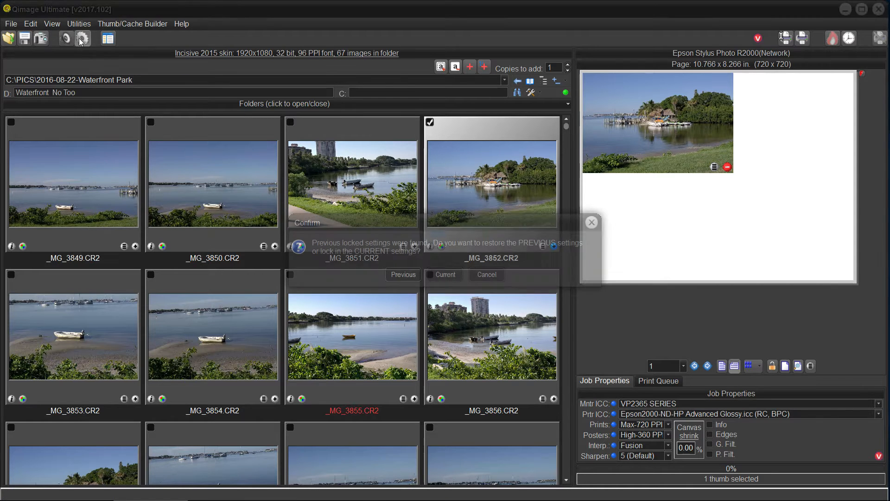
left_click(446, 274)
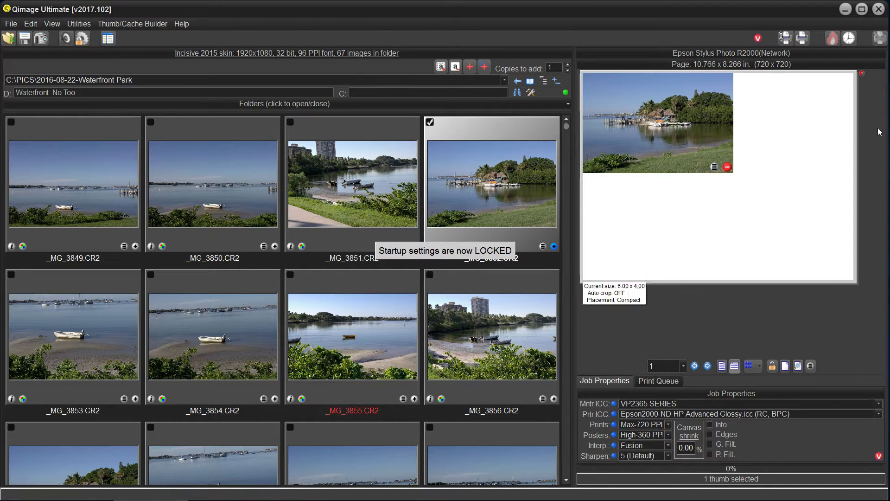
left_click(878, 10)
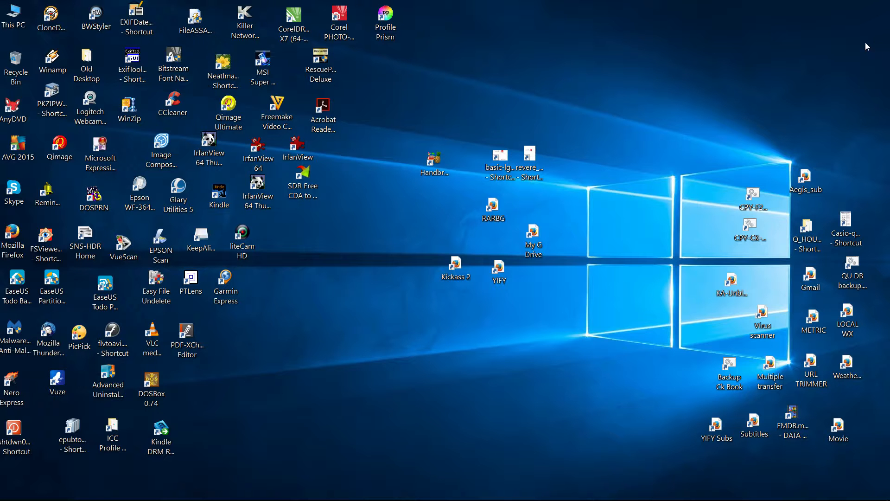
mouse_move(239, 497)
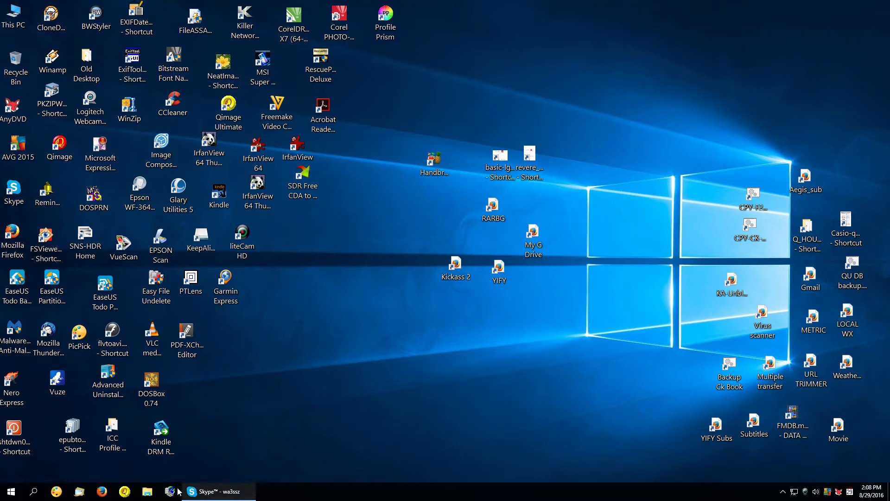
left_click(126, 492)
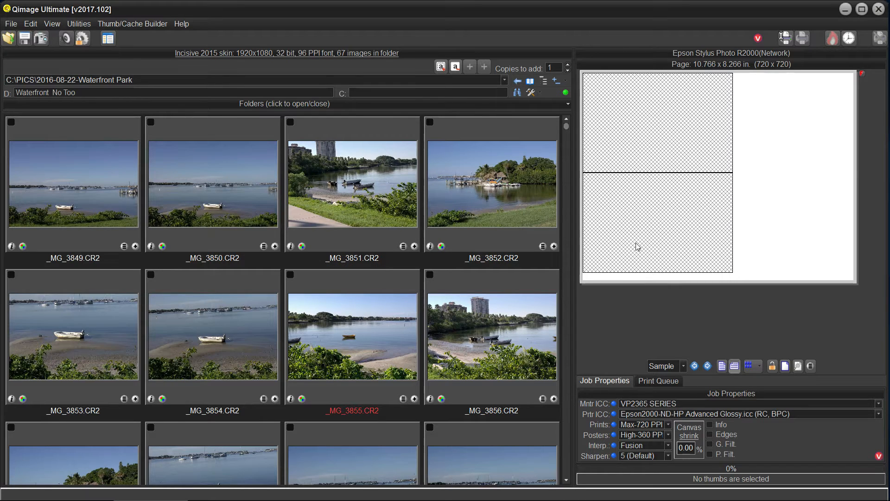
Add _MG_3852.CR2 to the page at the startup size and unlock the startup settings.
left_click(554, 246)
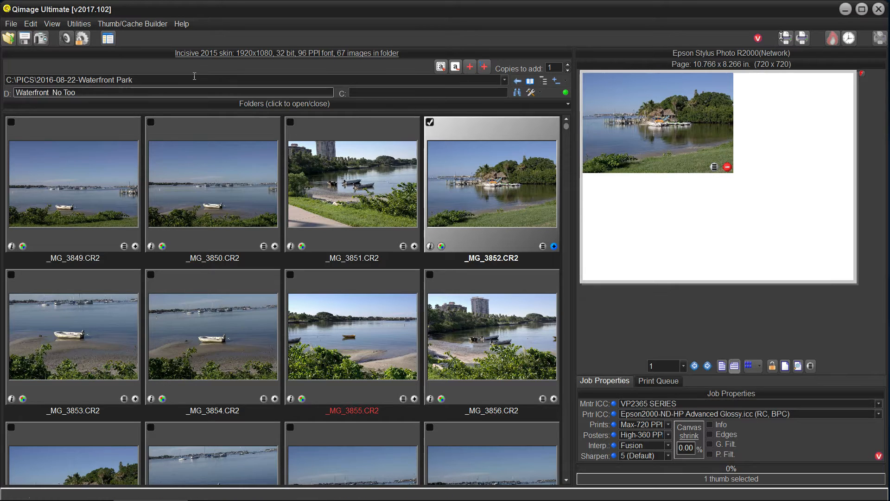
left_click(84, 41)
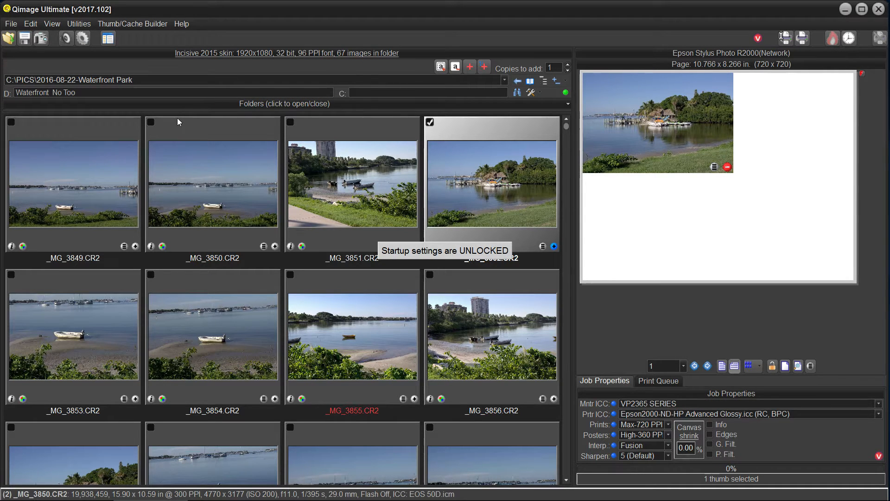
Change the print placement to Optimal/spaced and remove the _MG_3852.CR2 print from the page.
left_click(756, 366)
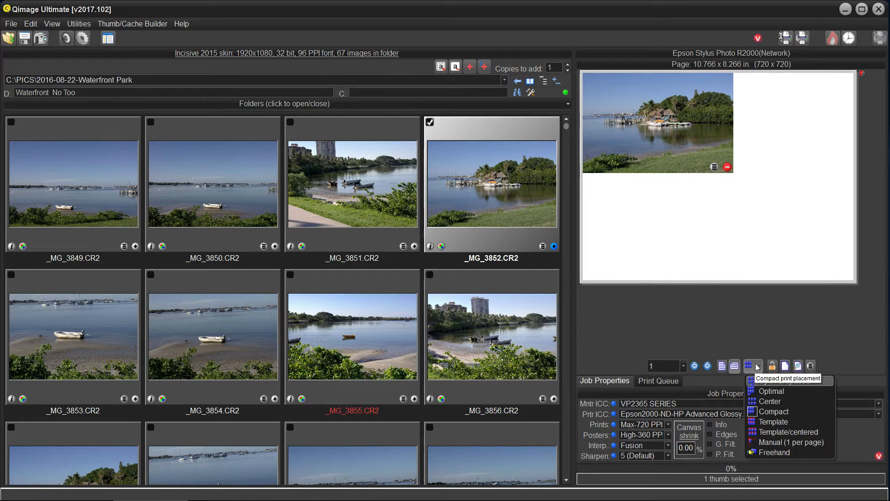
left_click(775, 382)
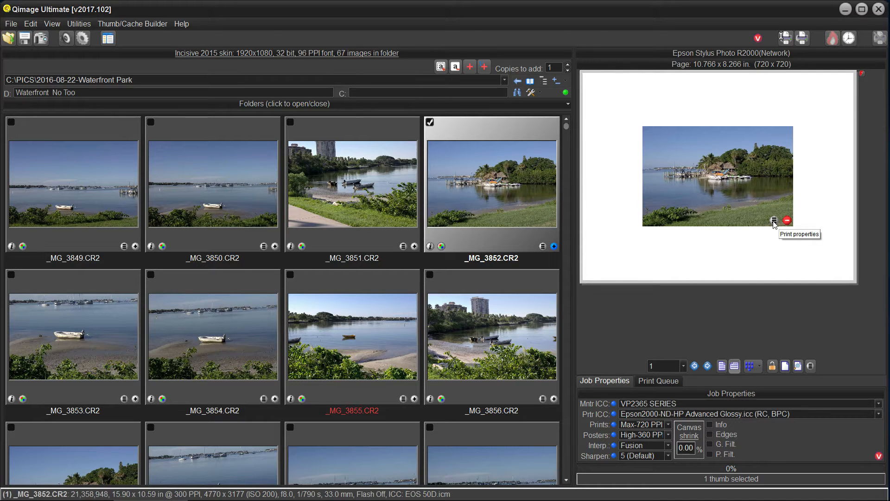
left_click(787, 220)
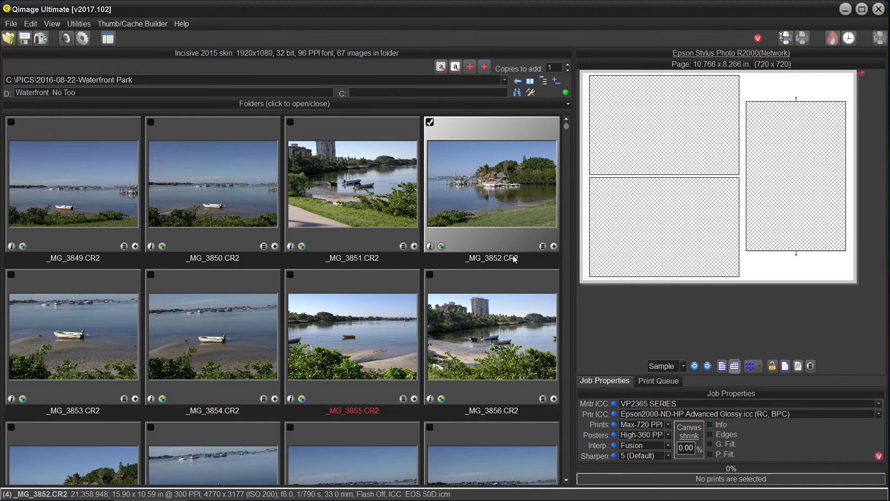
Add _MG_3852.CR2 to the page as an 8.00 x 10.00 print.
left_click(544, 247)
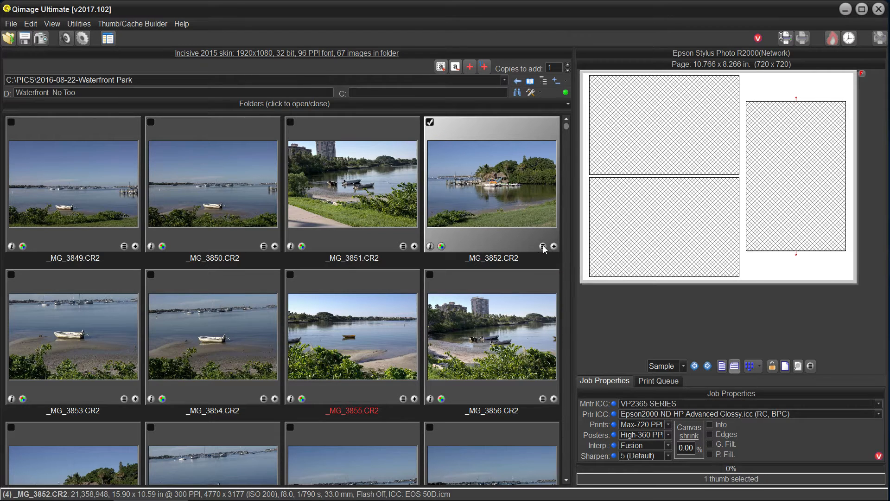
left_click(543, 246)
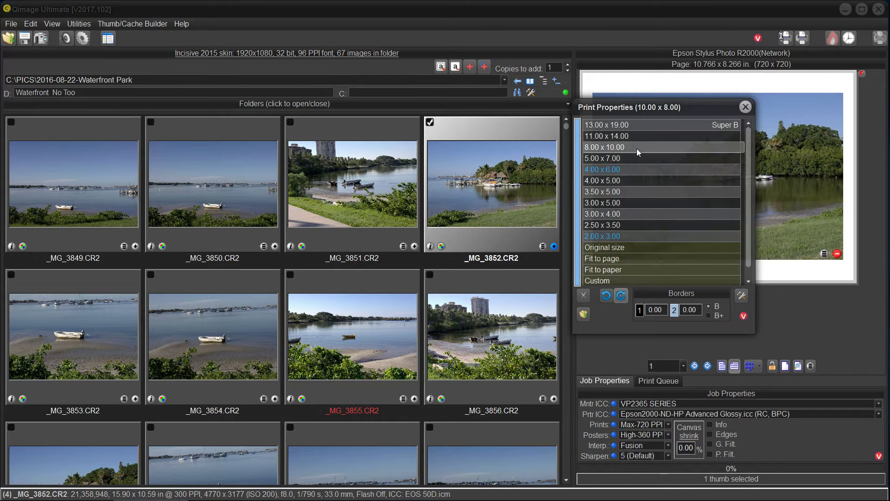
left_click(747, 107)
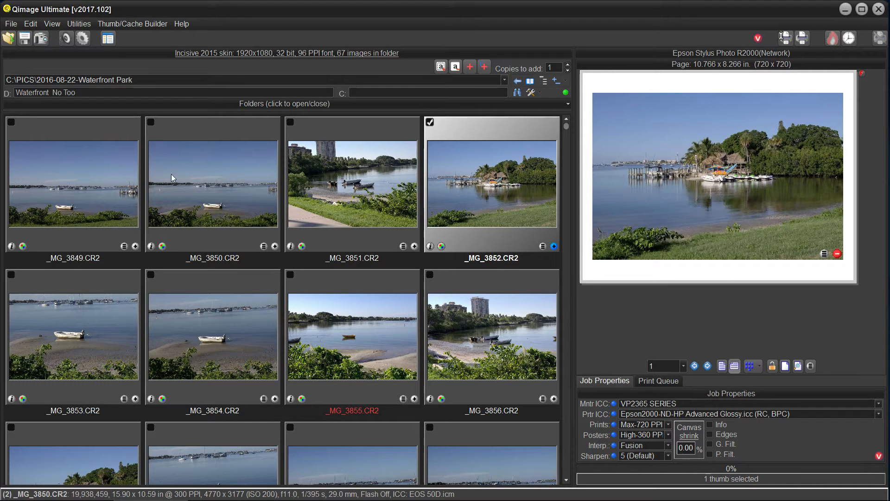
Lock in the current startup settings instead of the previous ones, and restart Qimage Ultimate.
left_click(82, 40)
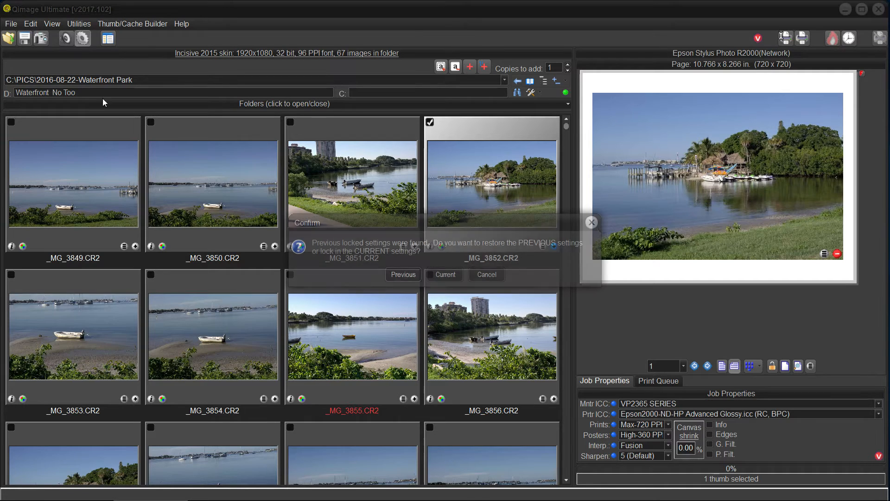
left_click(445, 276)
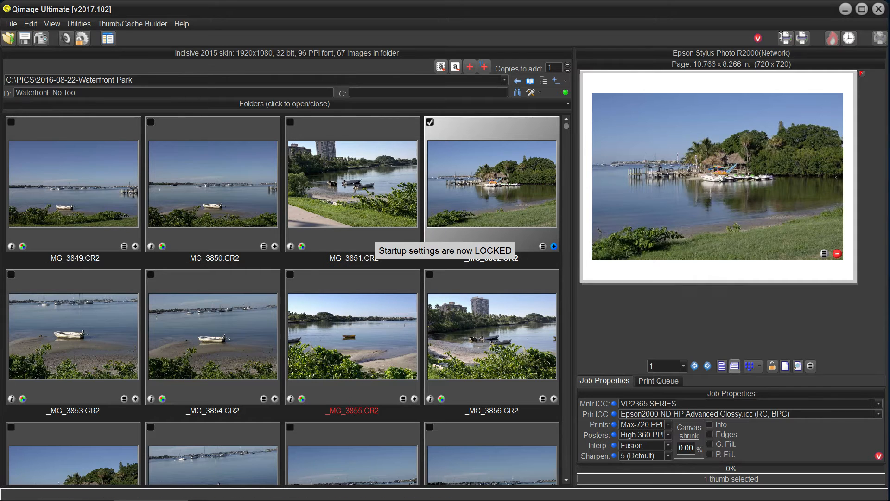
left_click(880, 9)
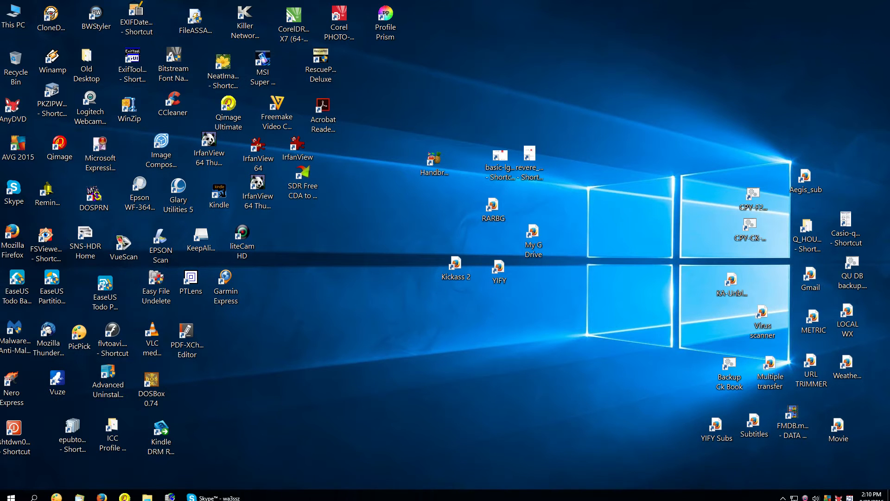
left_click(125, 491)
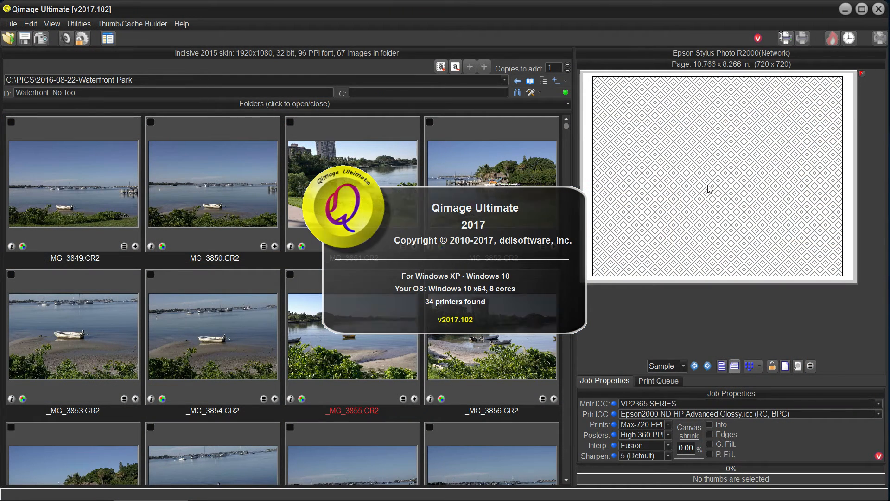
Check the active print placement mode for the page without changing it.
left_click(755, 368)
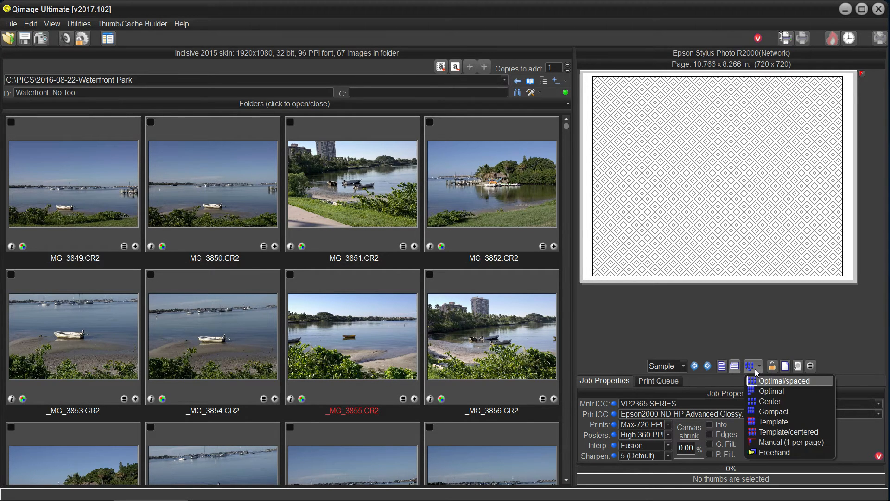
left_click(779, 318)
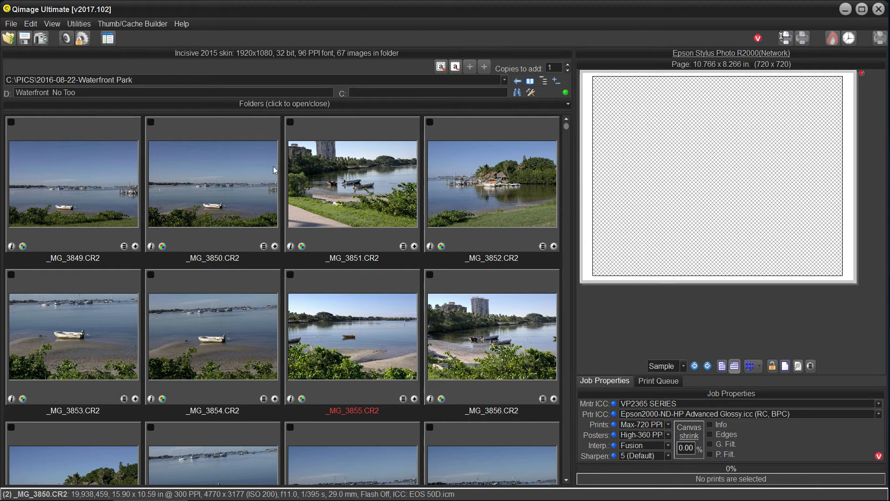